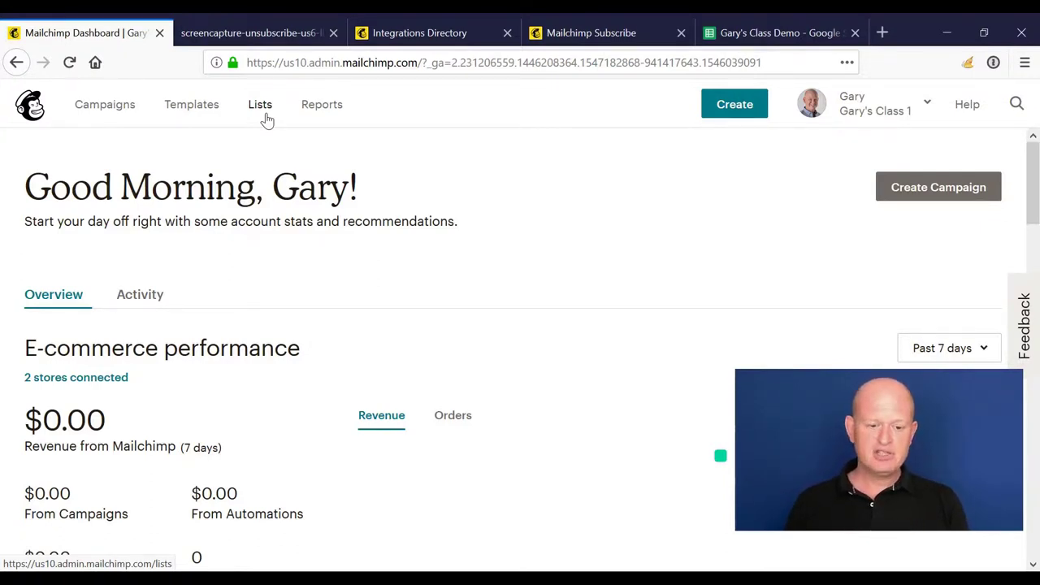
# Step: Go to the Lists page showing E-Commerce Demo and start creating a new list
pyautogui.click(266, 116)
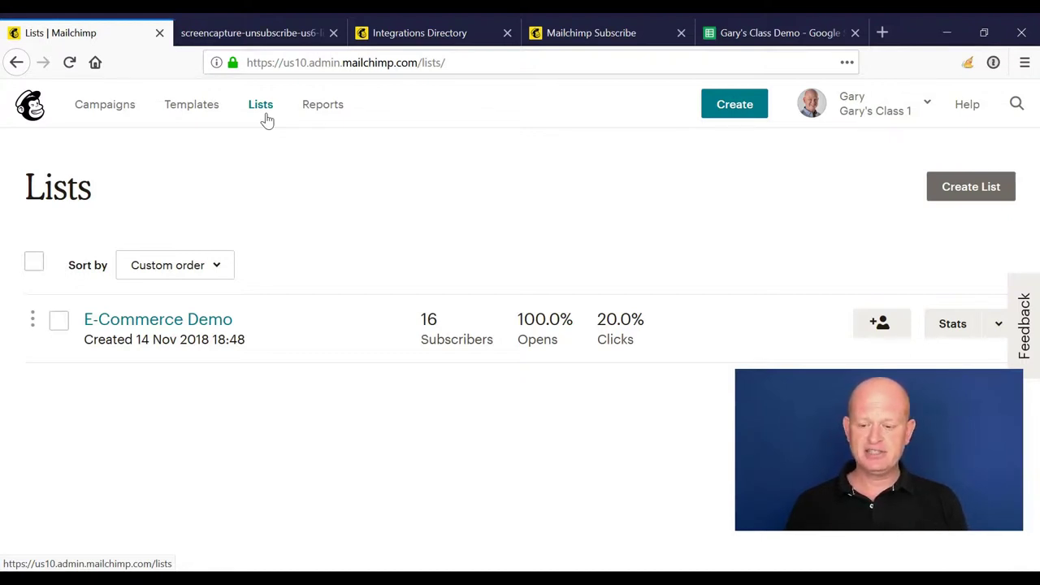
pyautogui.click(956, 204)
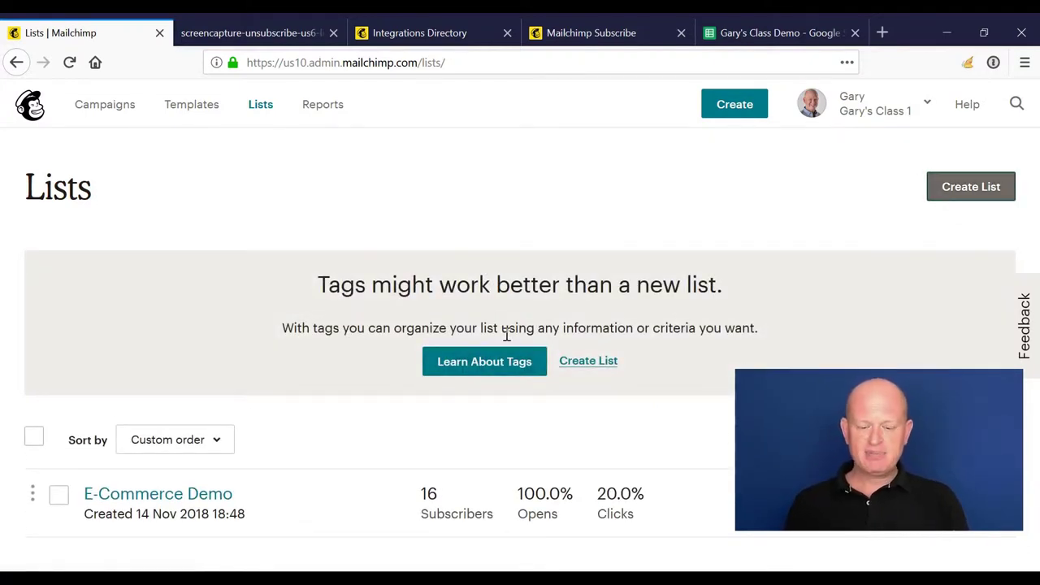
# Step: Skip the tags suggestion to reach the blank Create List form, then view the unsubscribe-page PDF
pyautogui.click(581, 363)
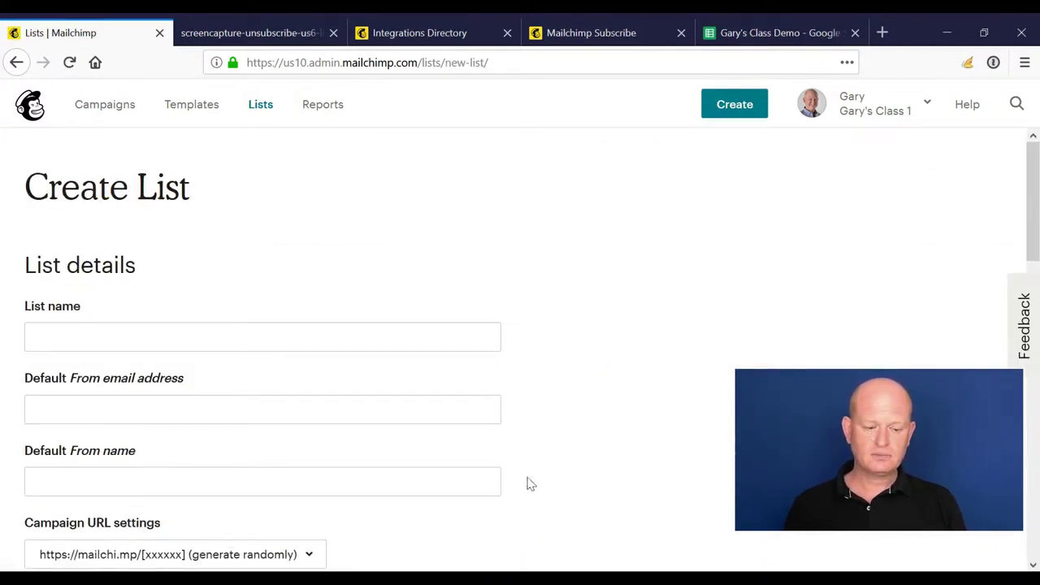
pyautogui.click(432, 346)
pyautogui.scroll(-1, 627, 333)
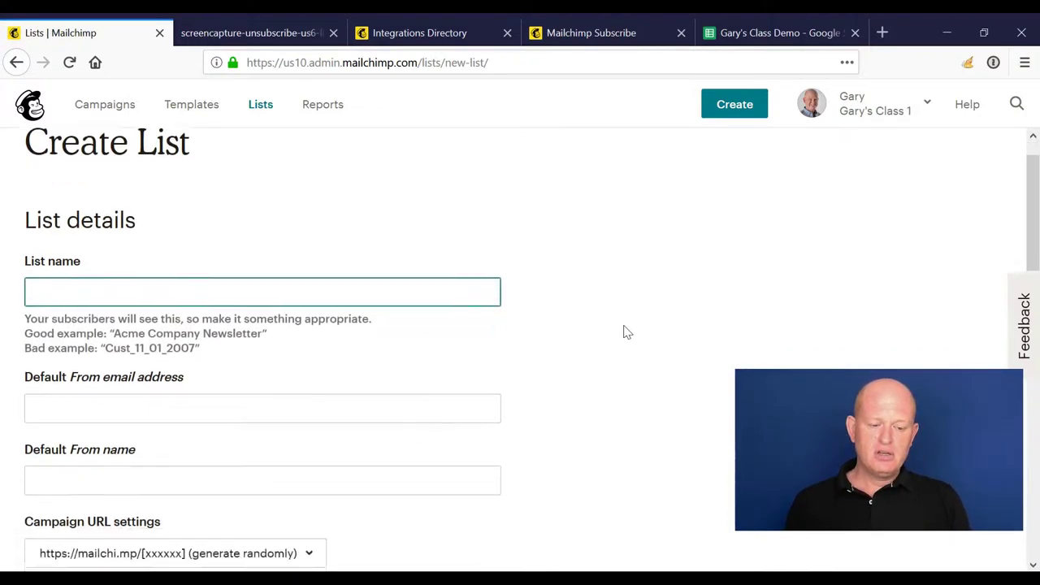
pyautogui.scroll(1, 627, 332)
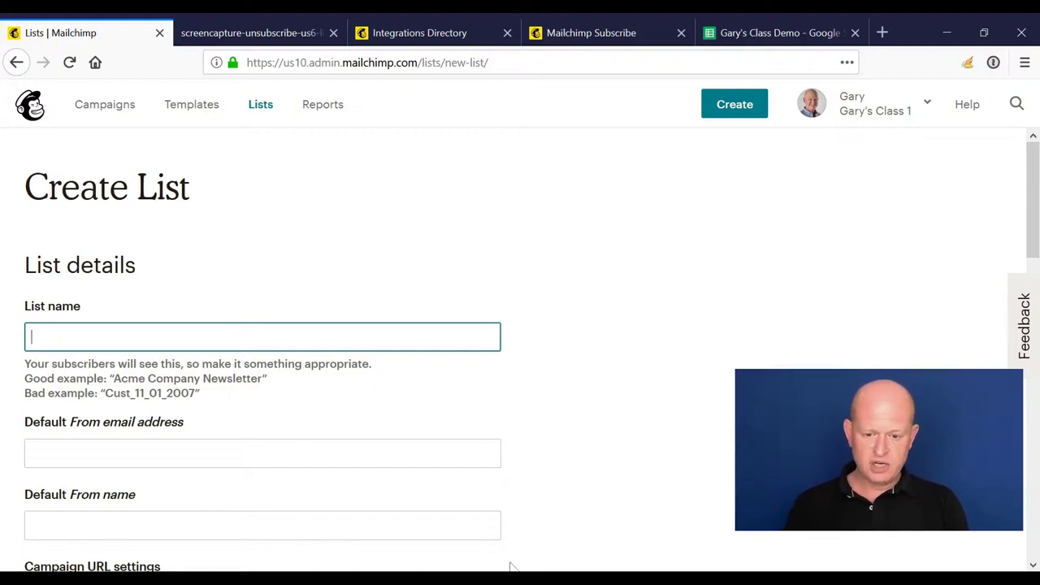
pyautogui.click(260, 32)
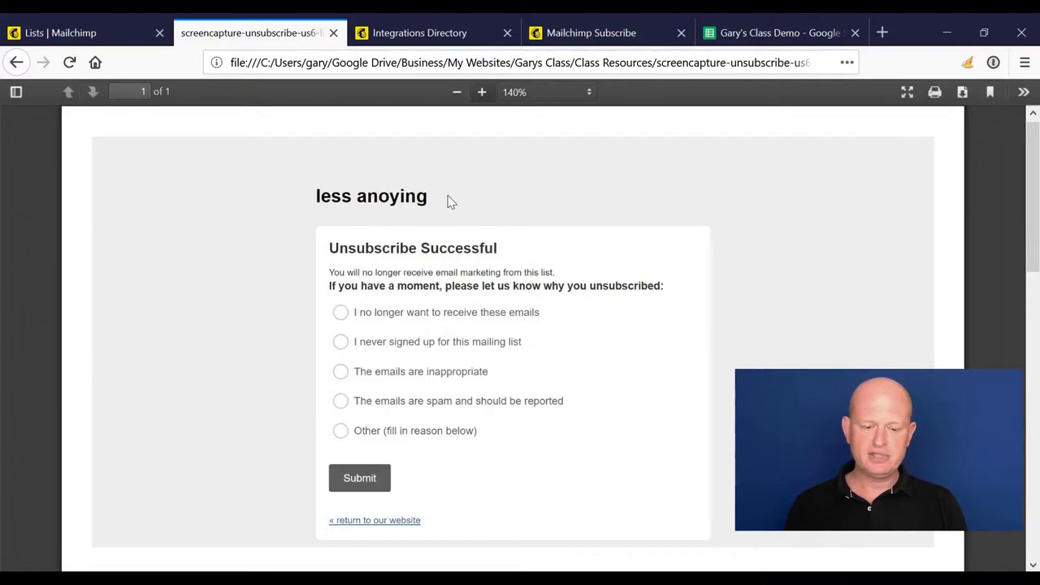
# Step: Switch back to the 'Lists | Mailchimp' tab with the empty Create List form
pyautogui.click(128, 26)
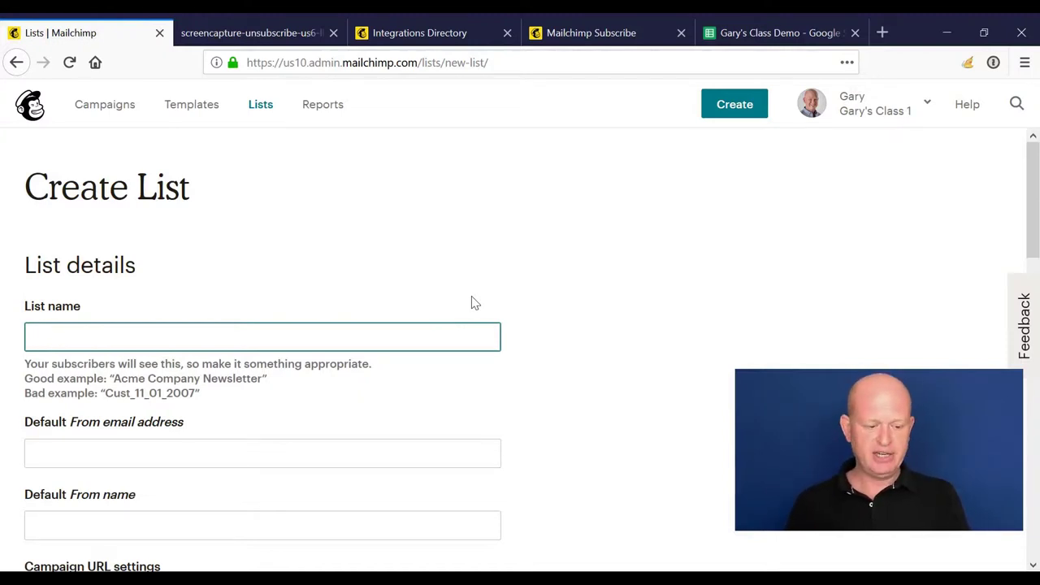
# Step: Name the list Gary's Dog Coats and enter the default From e-mail address
pyautogui.write('Dog Coats')
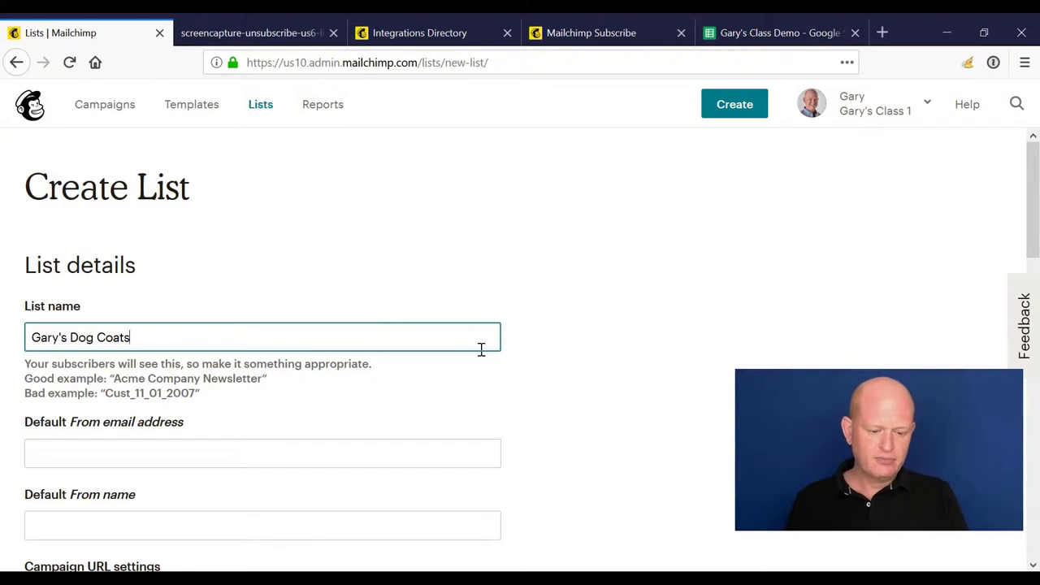
pyautogui.scroll(-1, 480, 351)
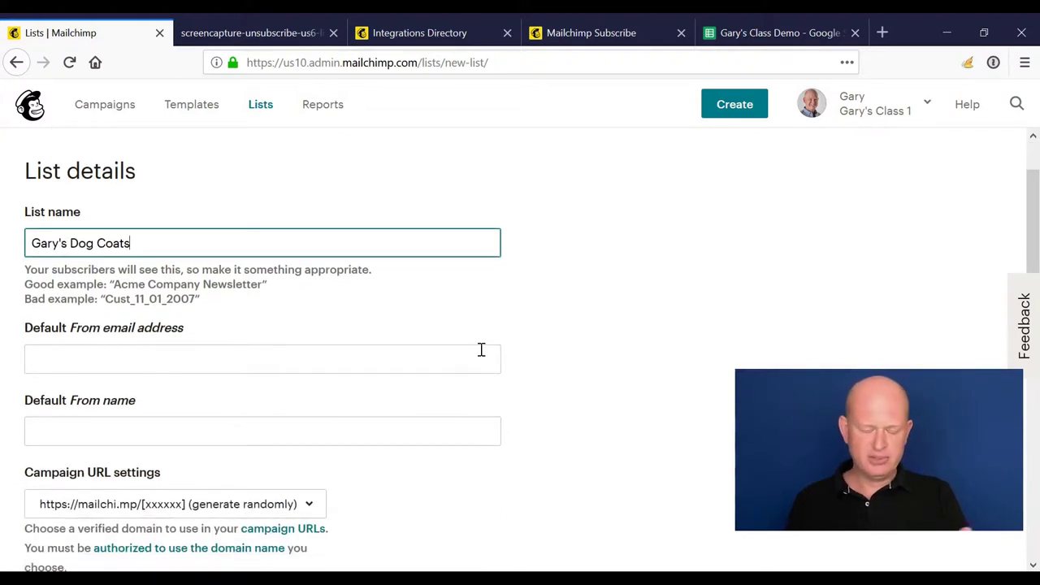
pyautogui.click(427, 361)
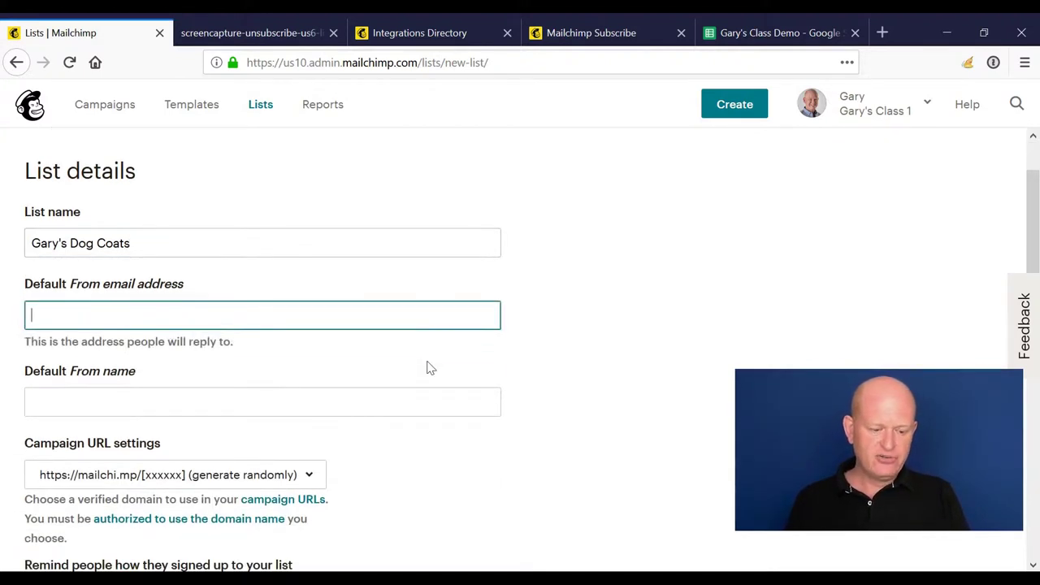
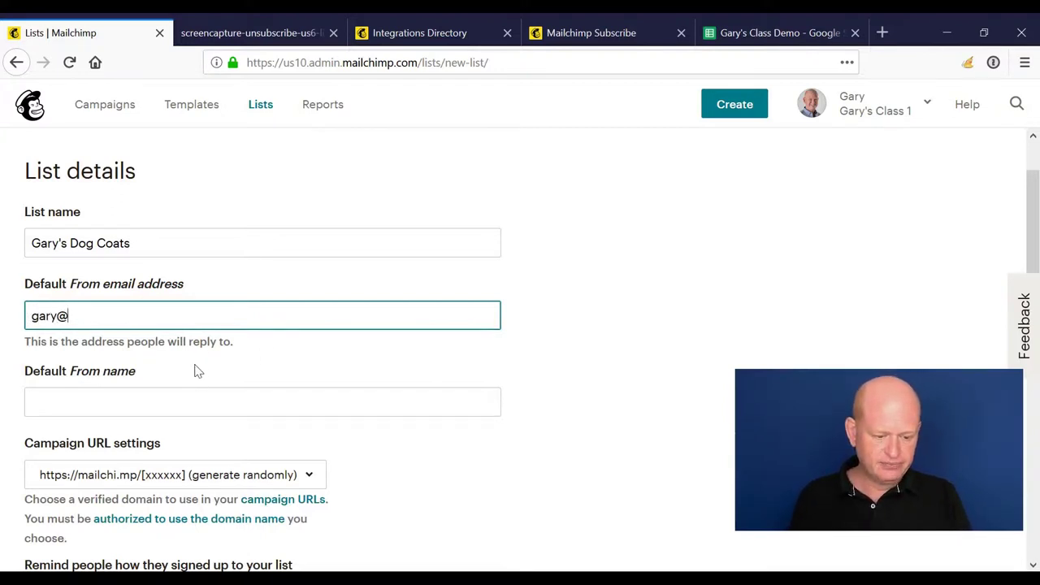
# Step: Fill in the default From name and leave campaign URLs generating randomly
pyautogui.scroll(-2, 630, 309)
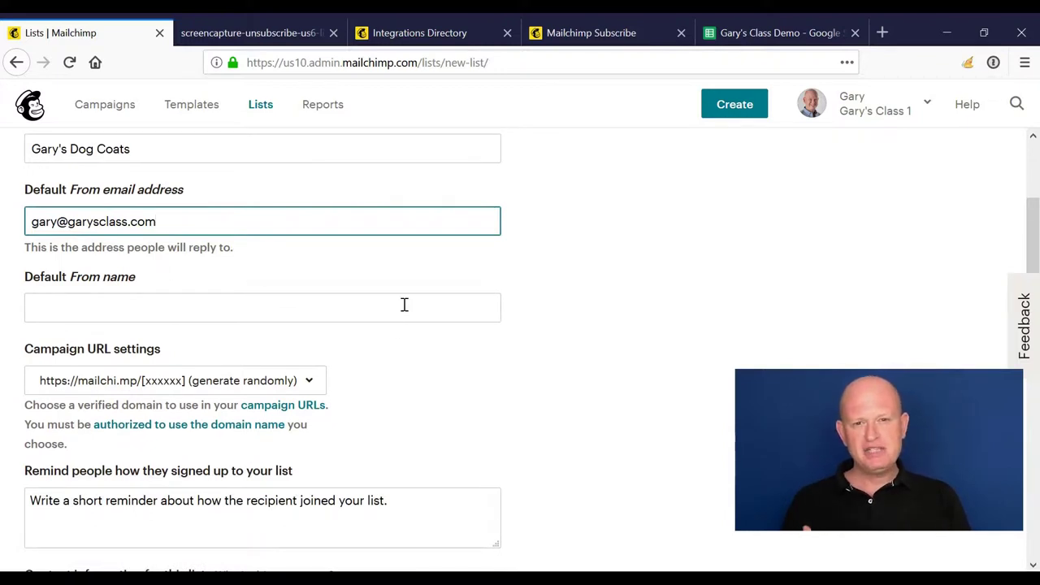
pyautogui.click(404, 304)
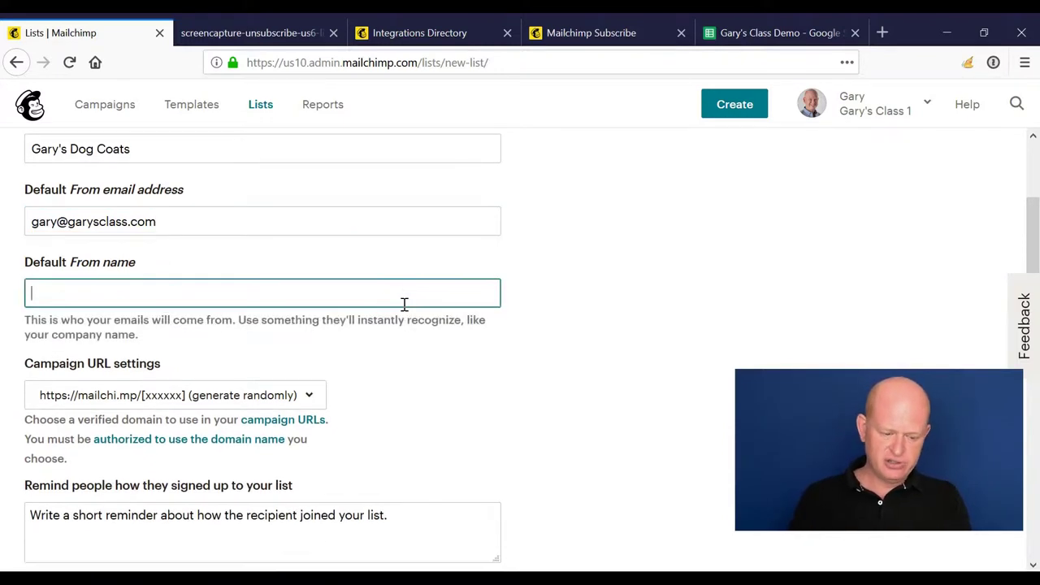
pyautogui.write('Ga')
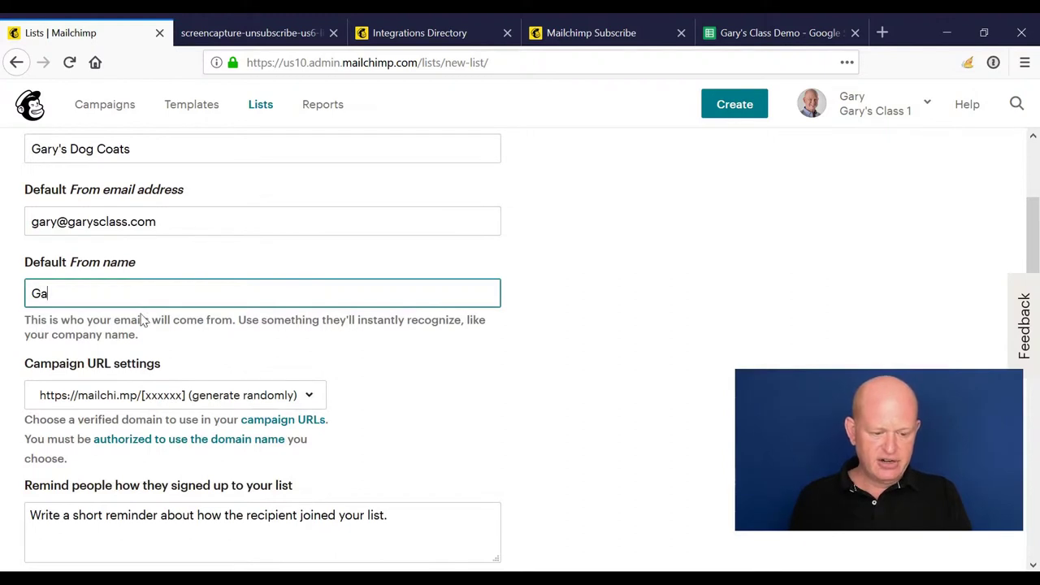
pyautogui.write('ry the dog guy')
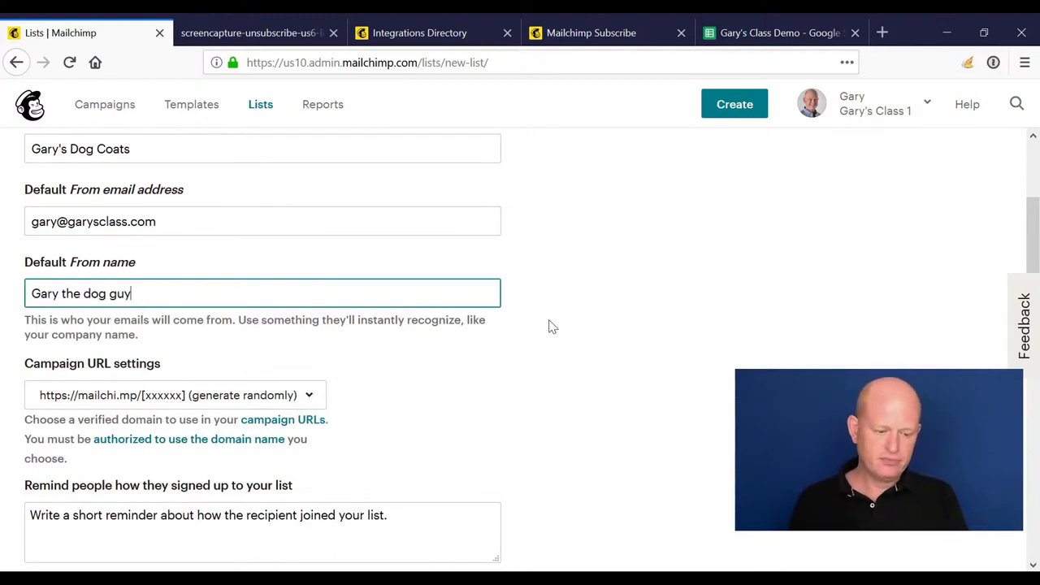
pyautogui.scroll(-2, 464, 366)
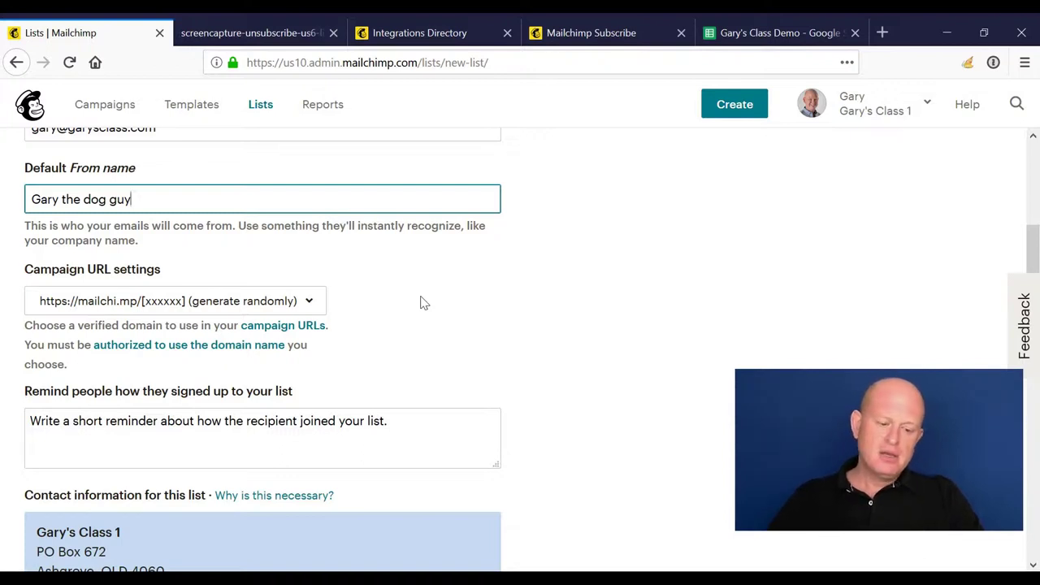
pyautogui.click(299, 307)
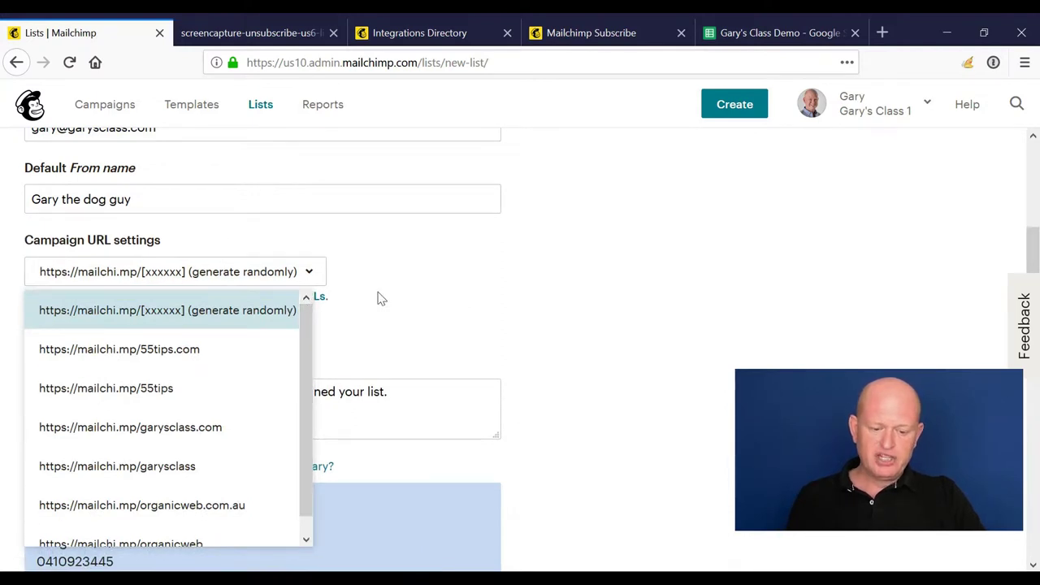
pyautogui.click(379, 297)
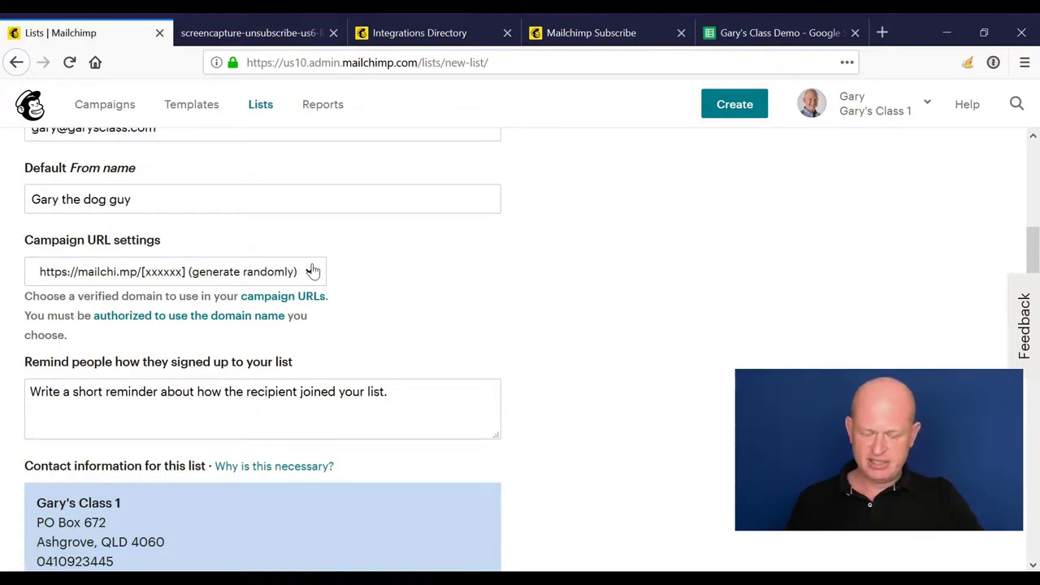
# Step: Enter 'Thanks for joining our list via our subscribe form.' as the signup reminder
pyautogui.click(420, 403)
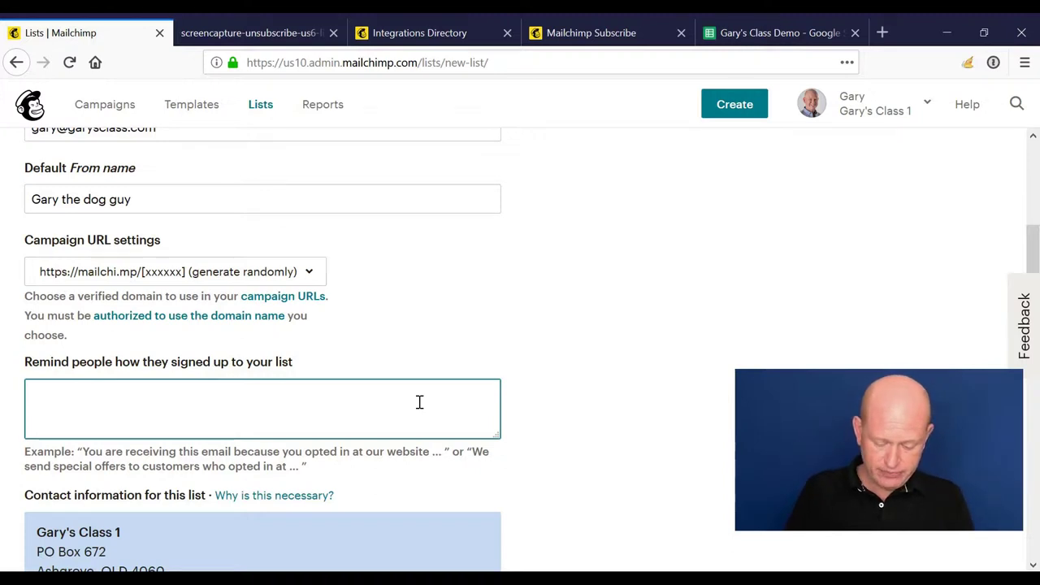
pyautogui.write('Thanks for joining our list via our subscribe form.')
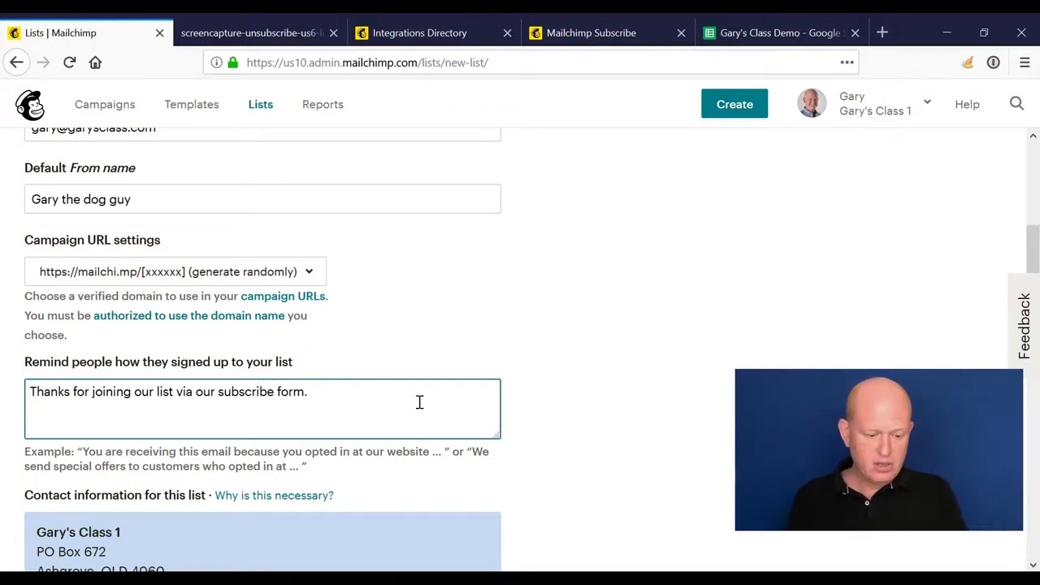
pyautogui.scroll(-3, 417, 402)
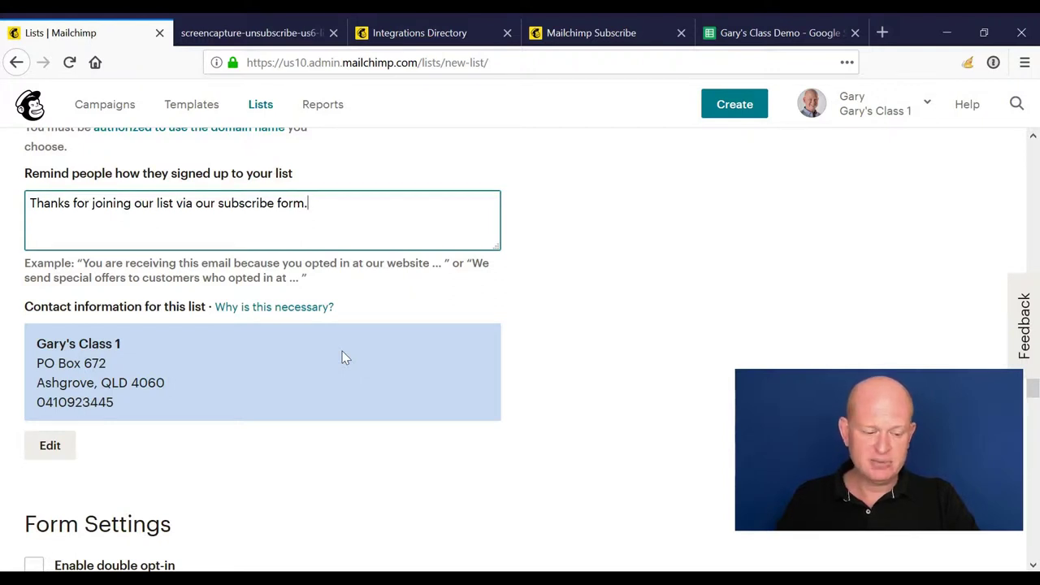
pyautogui.scroll(-3, 343, 351)
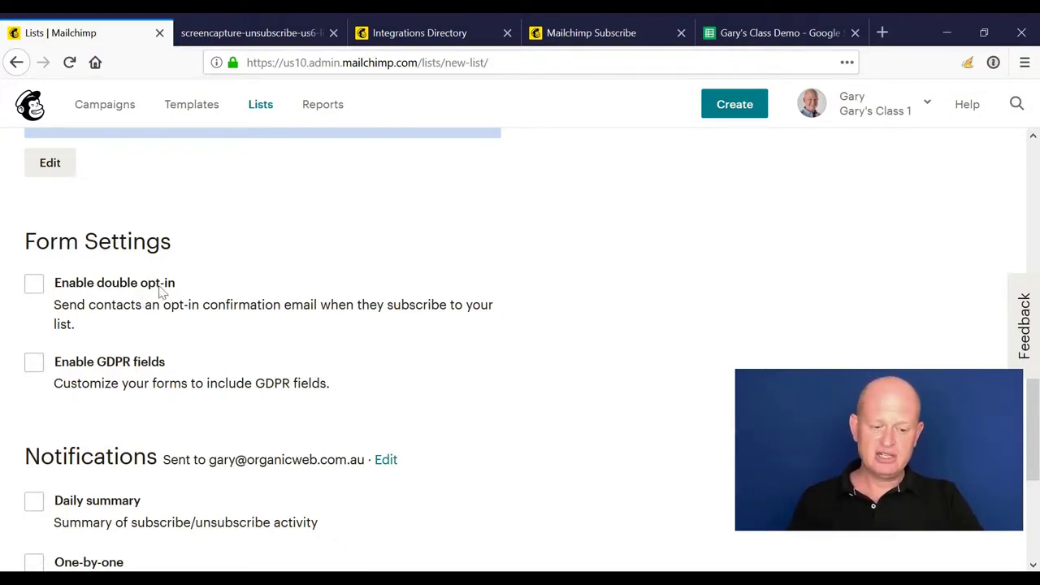
# Step: Leave Enable GDPR fields unchecked in Form Settings, with notification options still off
pyautogui.scroll(-2, 122, 326)
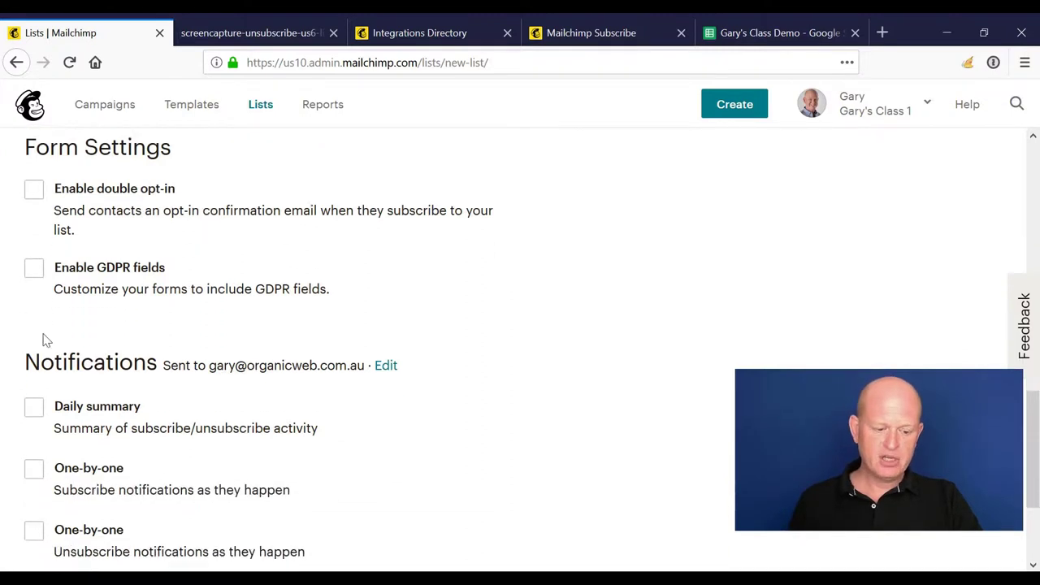
pyautogui.click(34, 270)
pyautogui.scroll(-1, 48, 280)
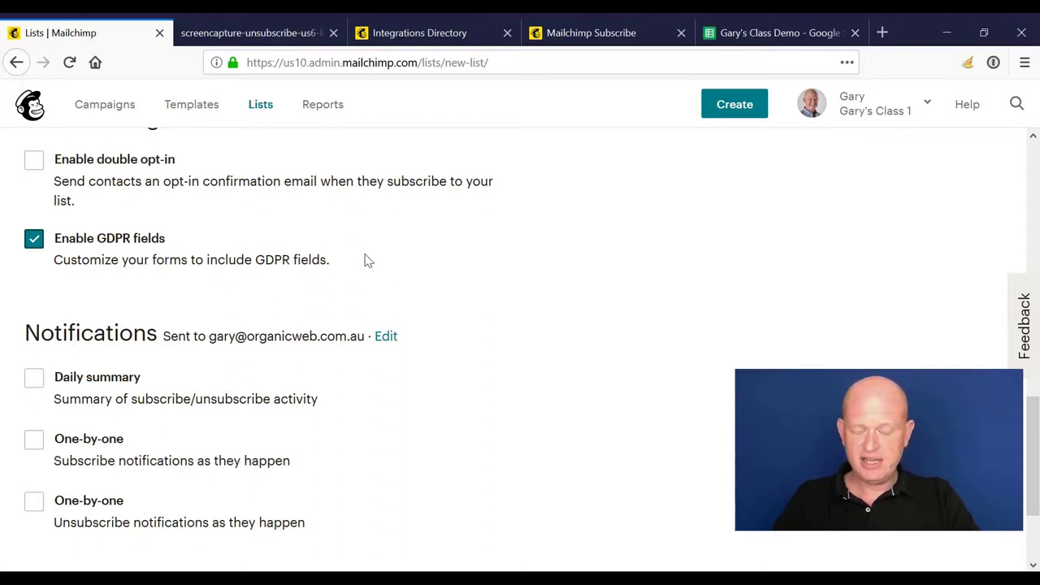
pyautogui.click(33, 241)
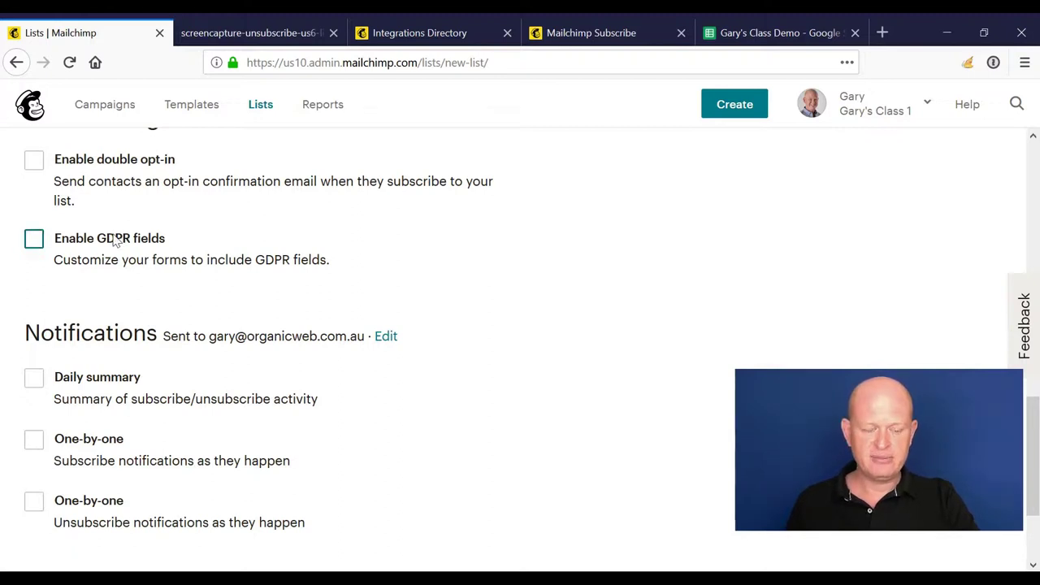
pyautogui.scroll(-2, 123, 330)
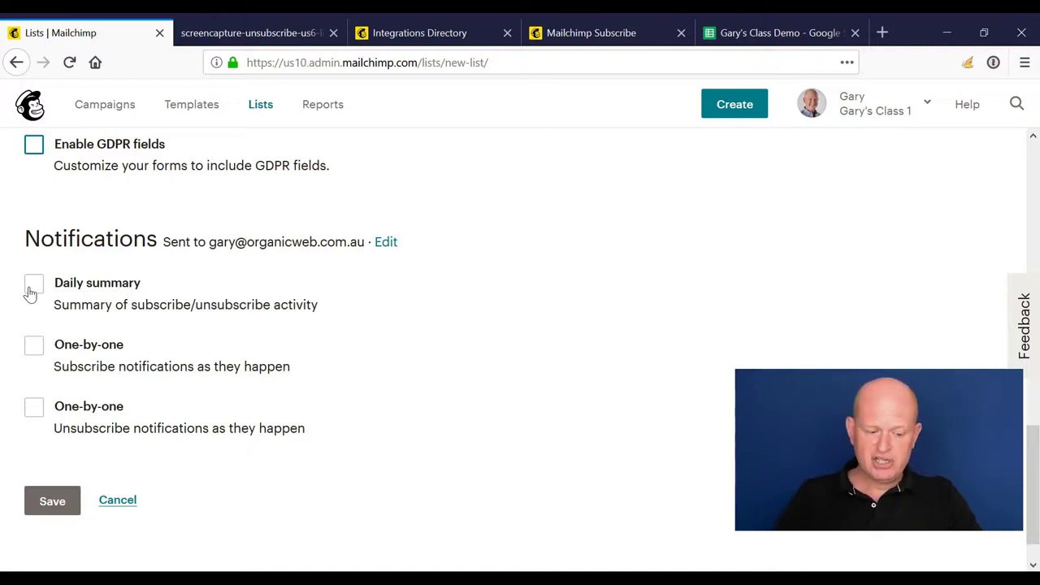
# Step: Save the new list, open Gary's Dog Coats from Lists, check its Settings menu, and return
pyautogui.click(57, 512)
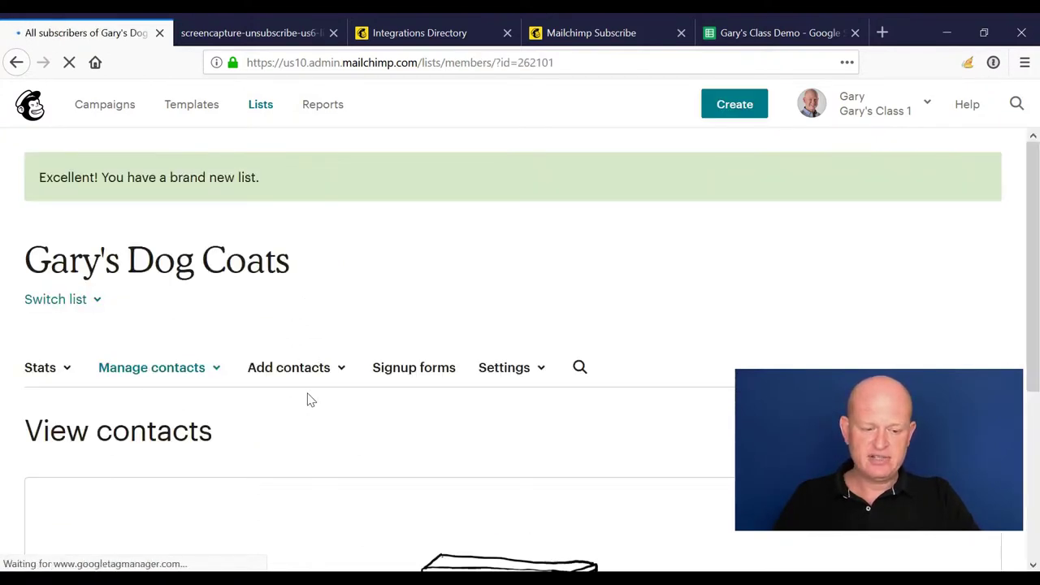
pyautogui.click(263, 111)
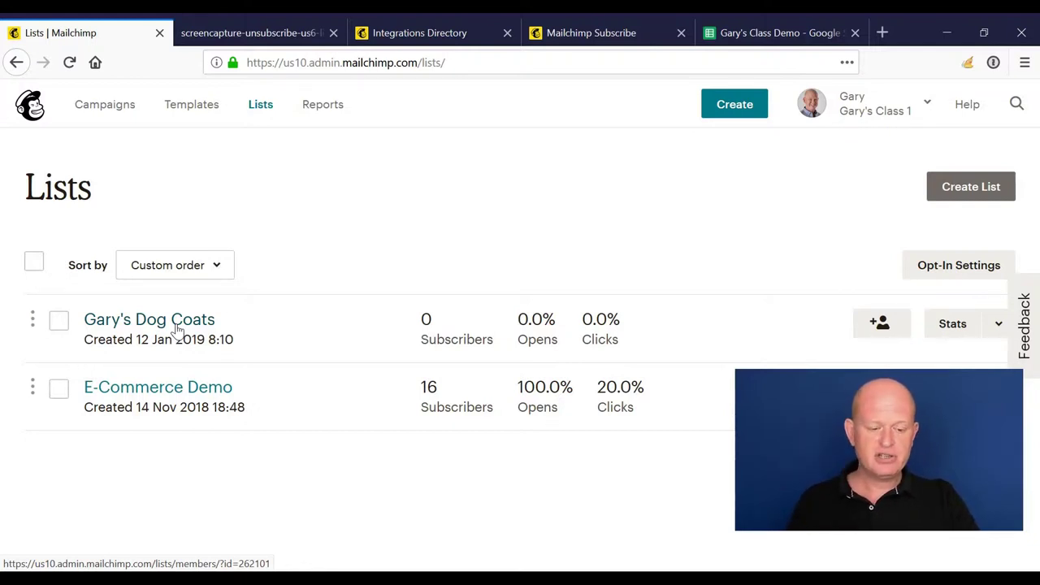
pyautogui.click(176, 327)
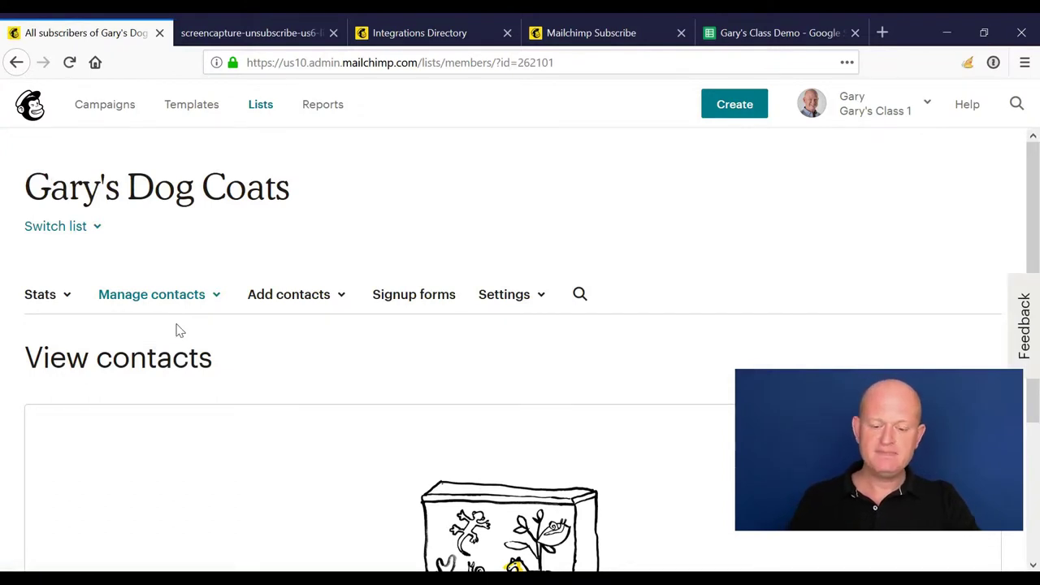
pyautogui.scroll(-2, 490, 284)
pyautogui.click(539, 208)
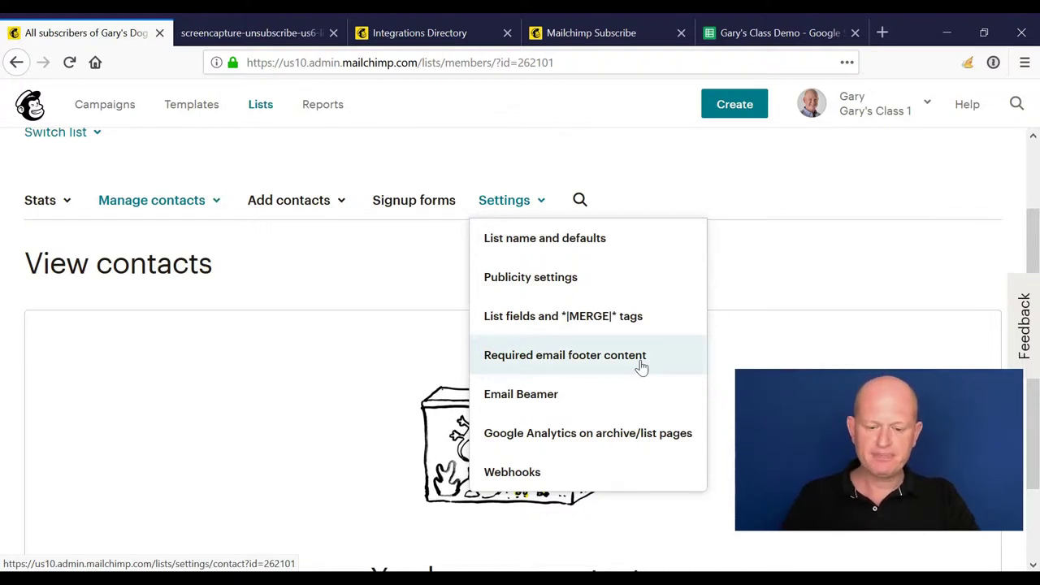
pyautogui.click(265, 106)
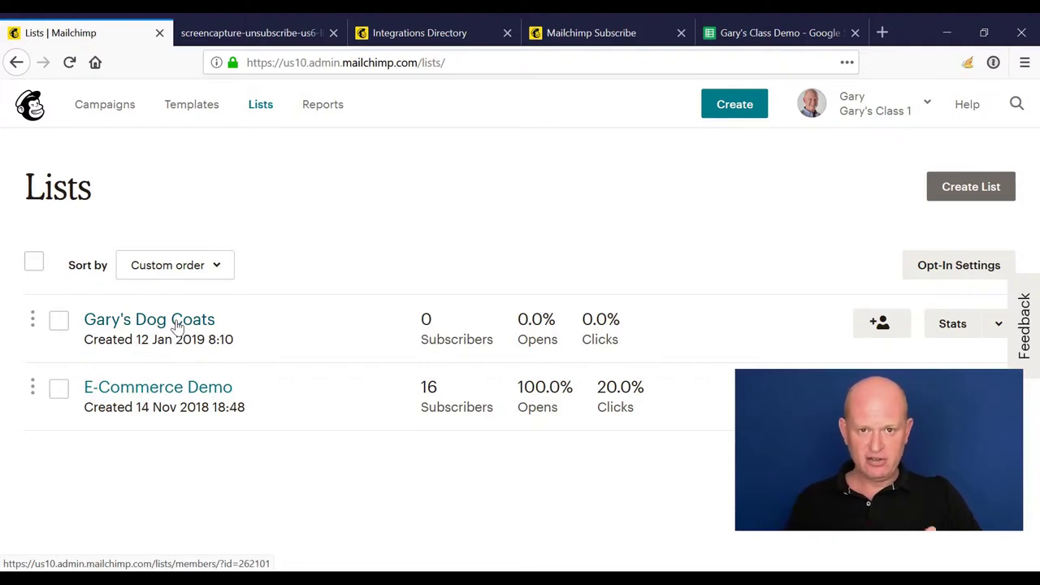
# Step: Reopen Gary's Dog Coats, review the Add contacts options, then view the Integrations Directory
pyautogui.click(178, 322)
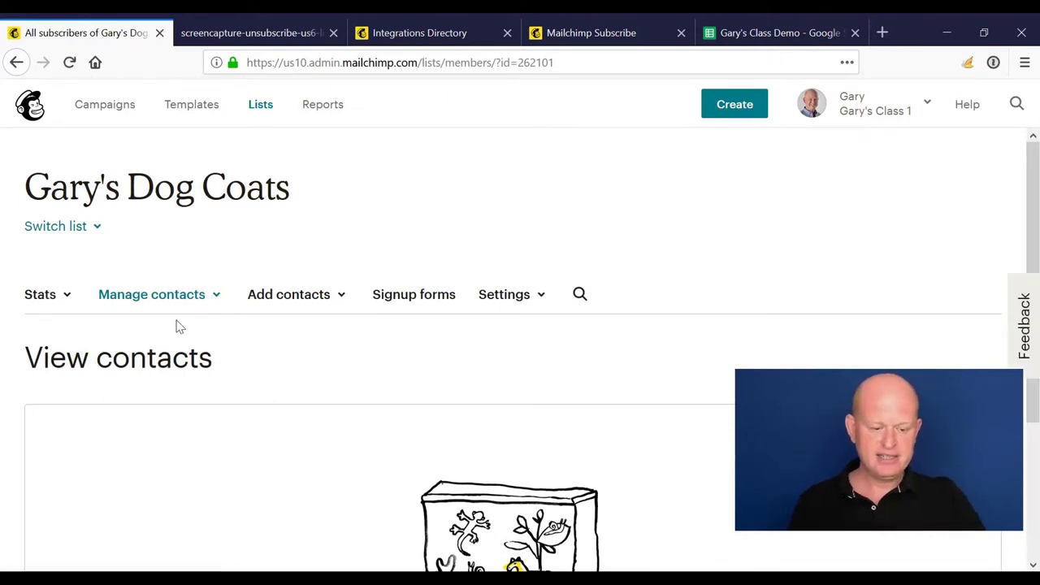
pyautogui.scroll(-2, 366, 252)
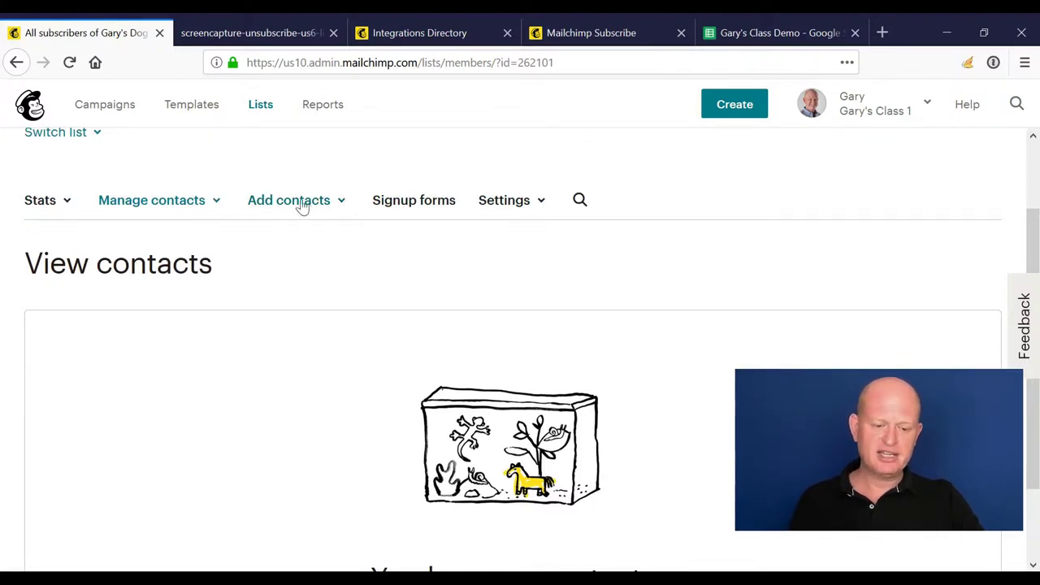
pyautogui.click(342, 203)
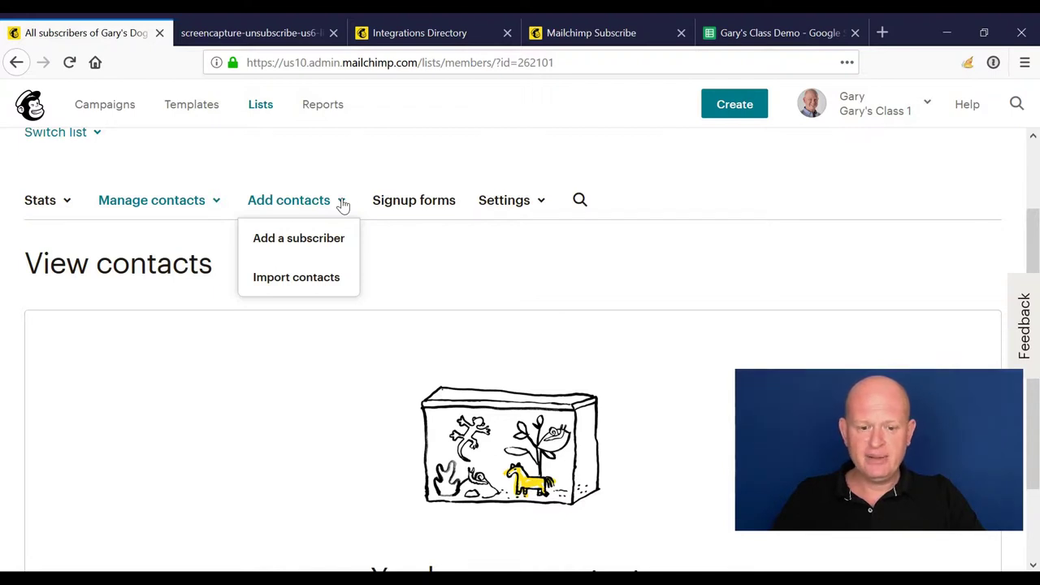
pyautogui.click(428, 26)
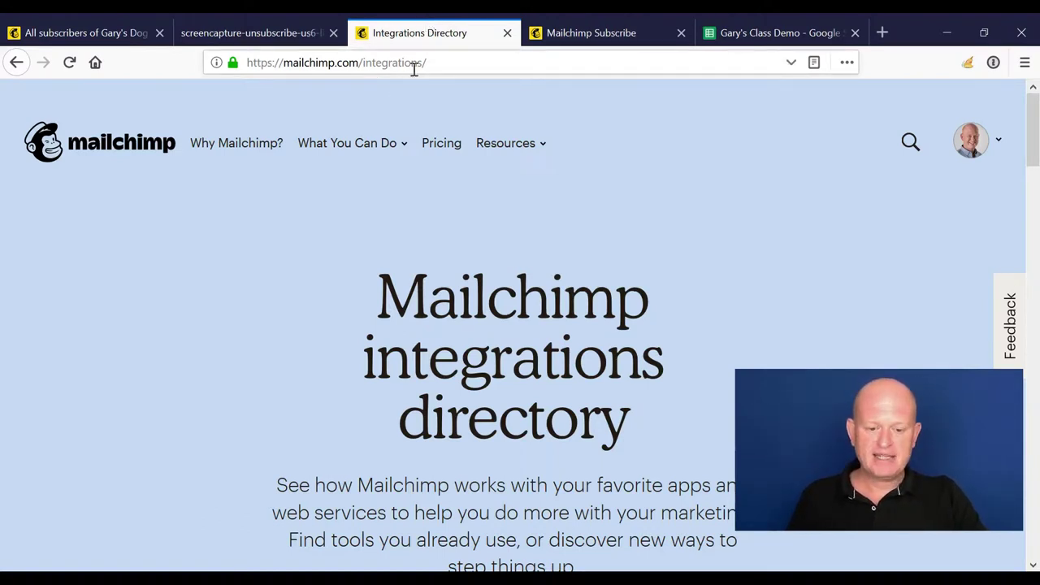
# Step: Search integrations for 'Crm' and browse results such as OroCRM, Salesforce and OnePageCRM
pyautogui.scroll(-3, 407, 252)
pyautogui.scroll(-8, 700, 523)
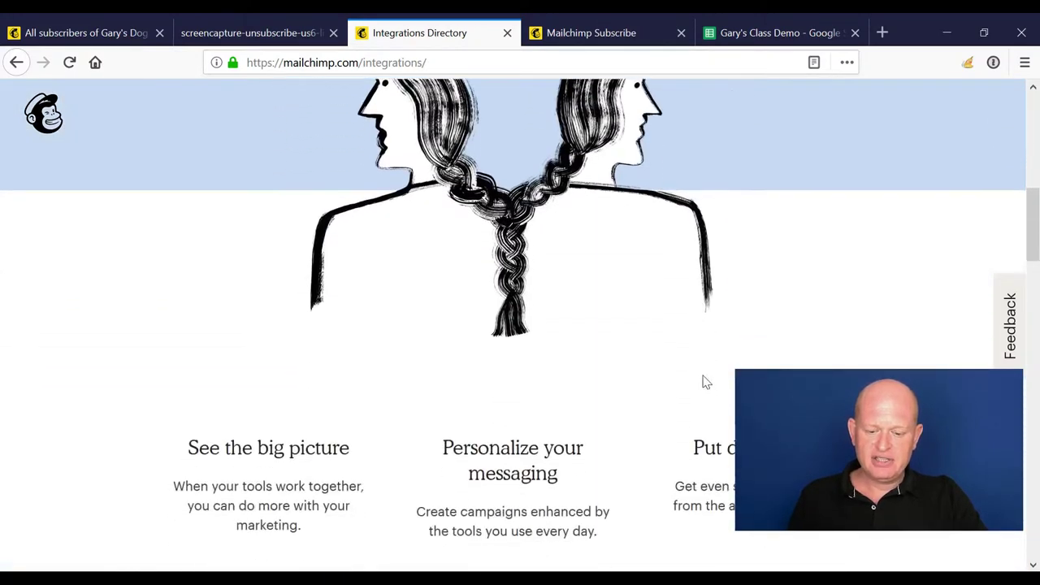
pyautogui.scroll(-3, 413, 222)
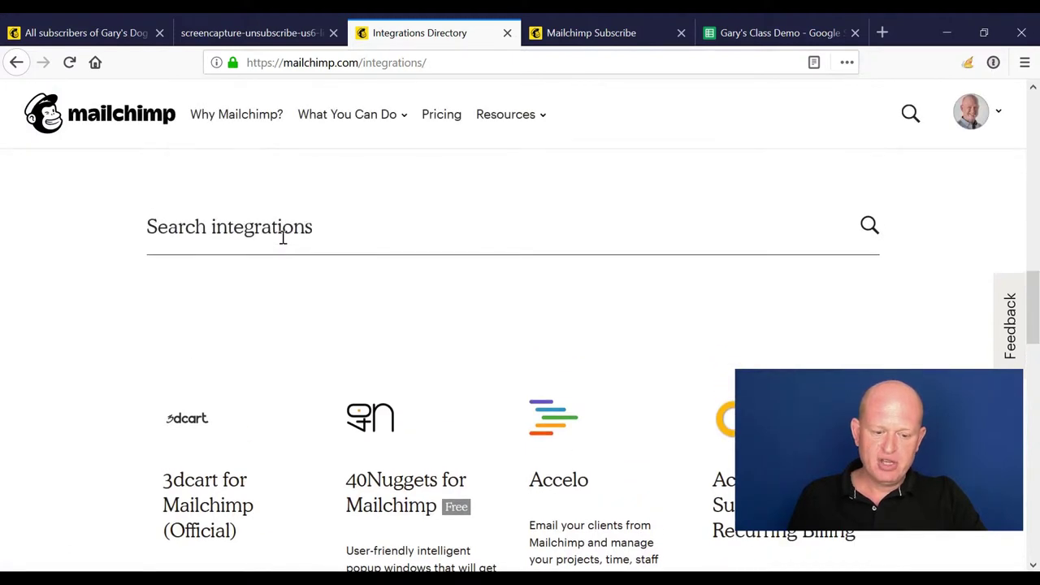
pyautogui.click(281, 236)
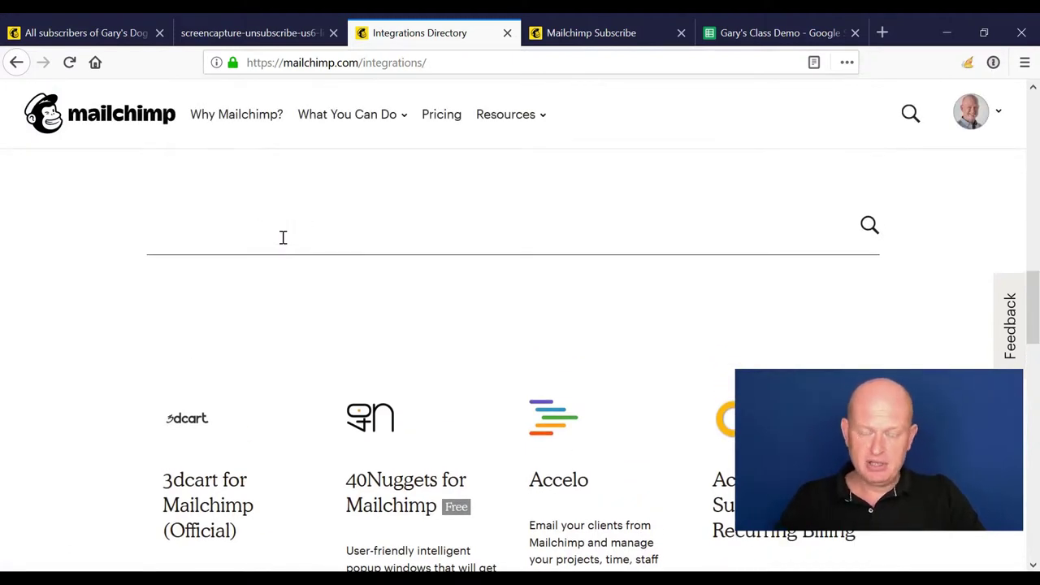
pyautogui.write('Crm')
pyautogui.press('Return')
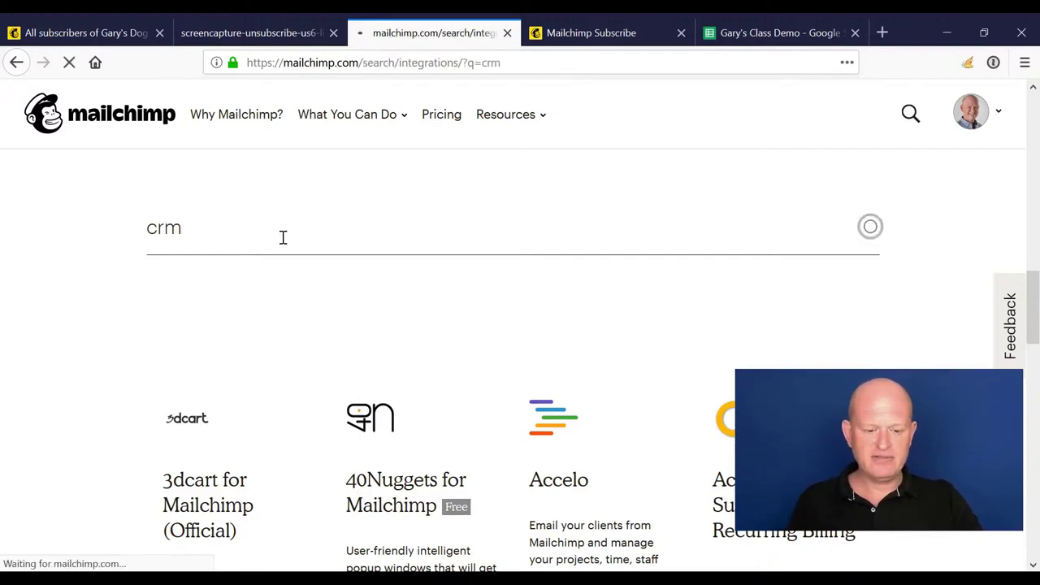
pyautogui.scroll(-6, 506, 350)
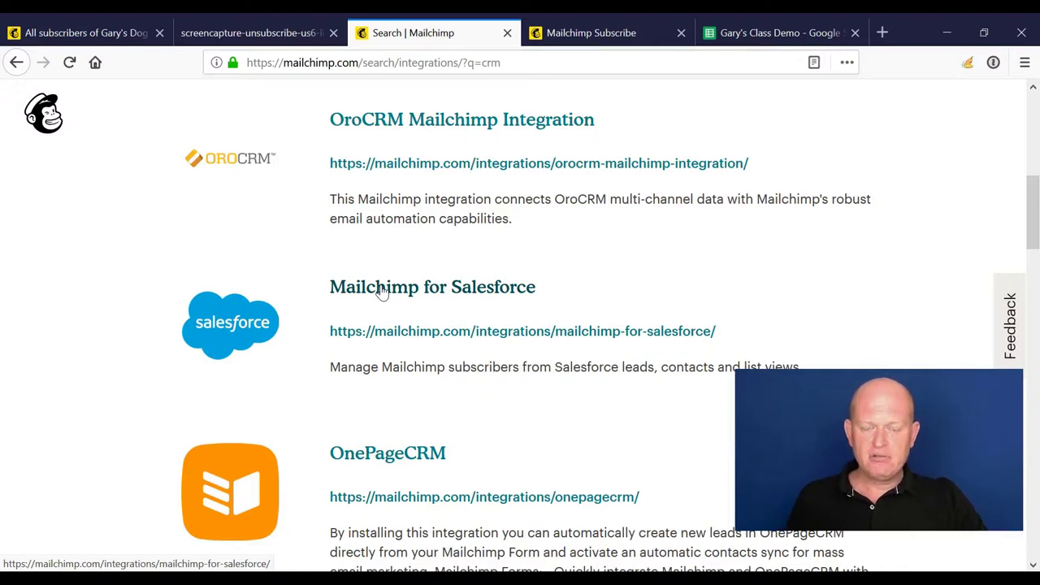
# Step: View the Mailchimp Subscribe page about tablet signup forms
pyautogui.click(555, 30)
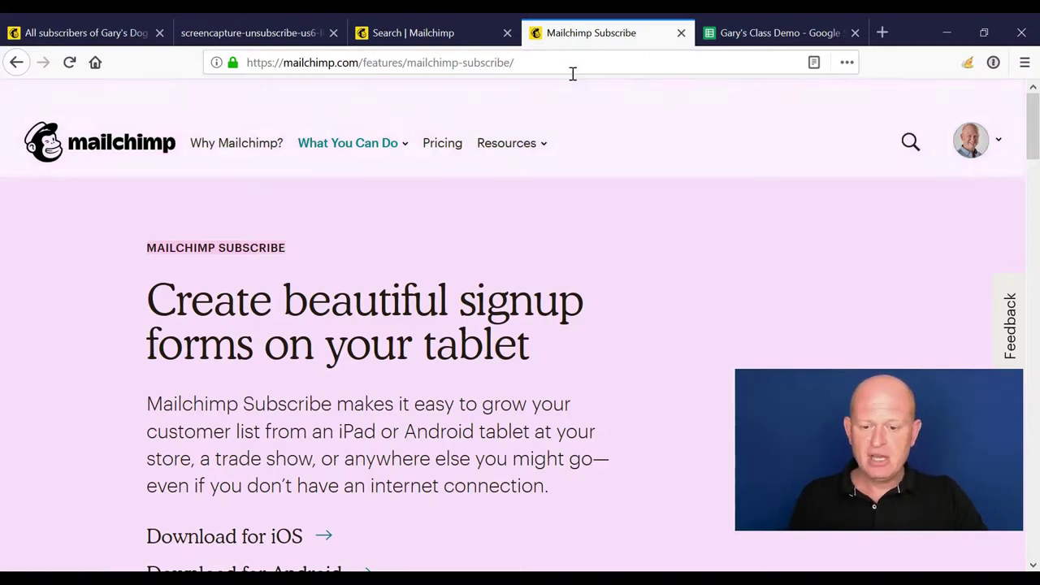
# Step: Close the Subscribe page, view the Demo and Demo2 sheets, then go back to Mailchimp's contacts tab
pyautogui.click(681, 35)
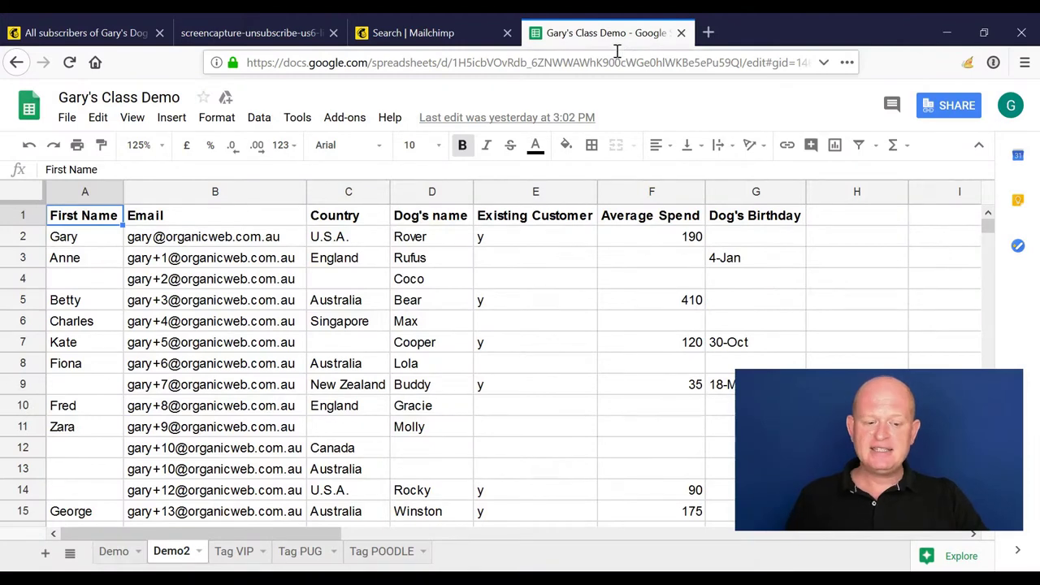
pyautogui.click(122, 552)
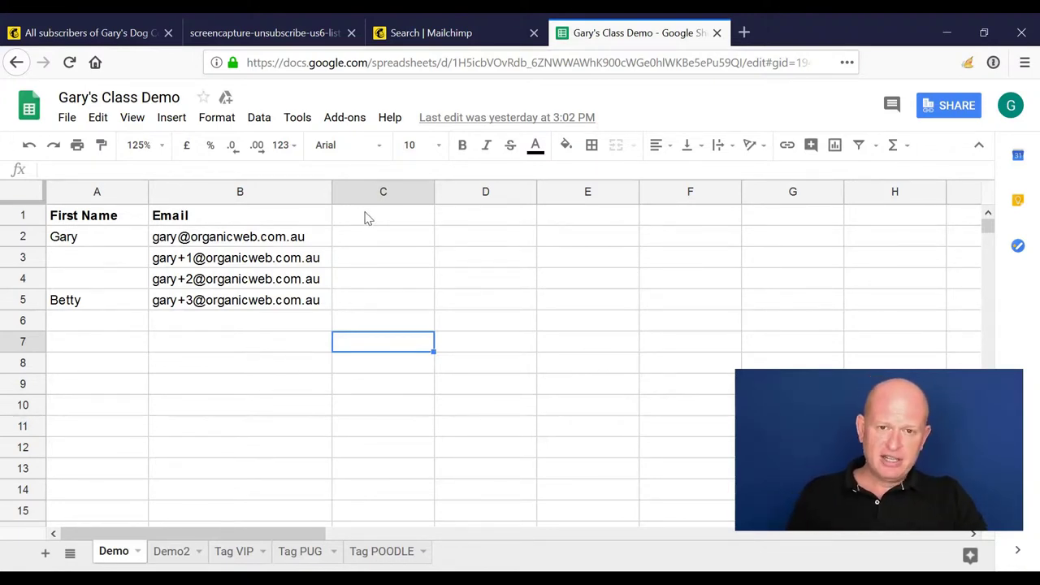
pyautogui.click(171, 552)
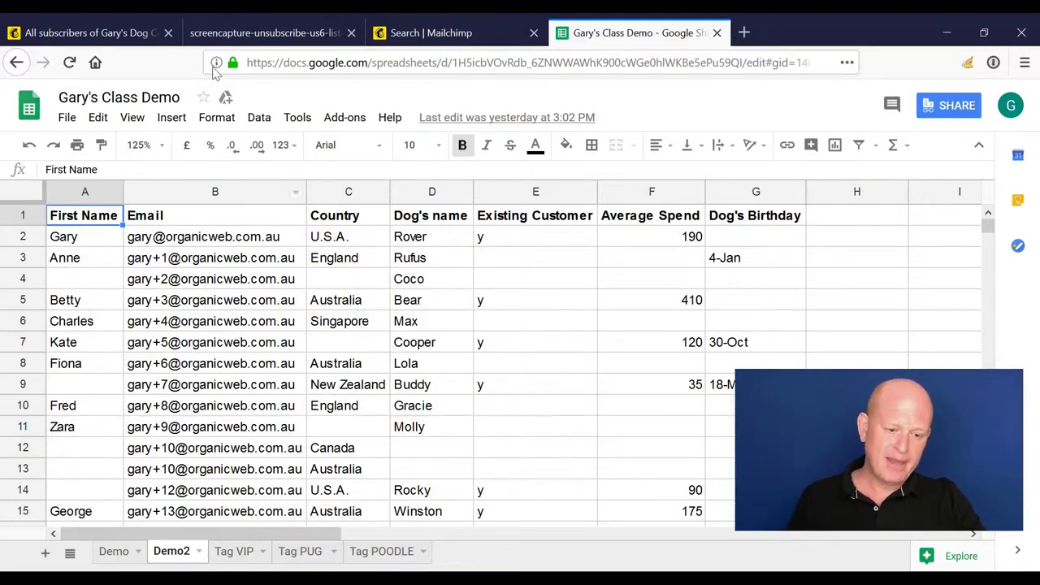
pyautogui.click(122, 31)
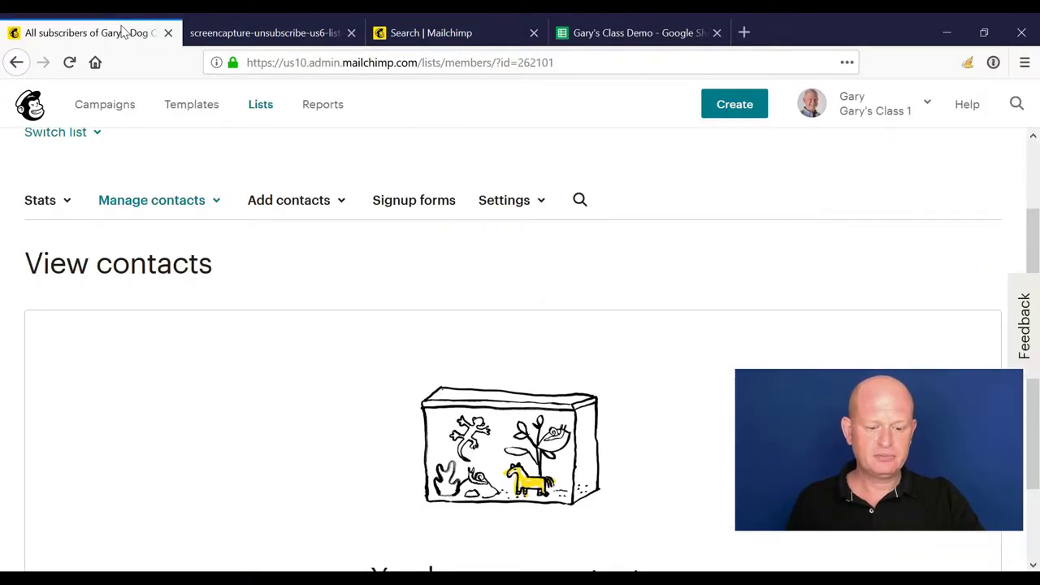
# Step: Open Gary's Dog Coats from the Lists overview and scroll to its empty 'You have no contacts' section
pyautogui.click(258, 109)
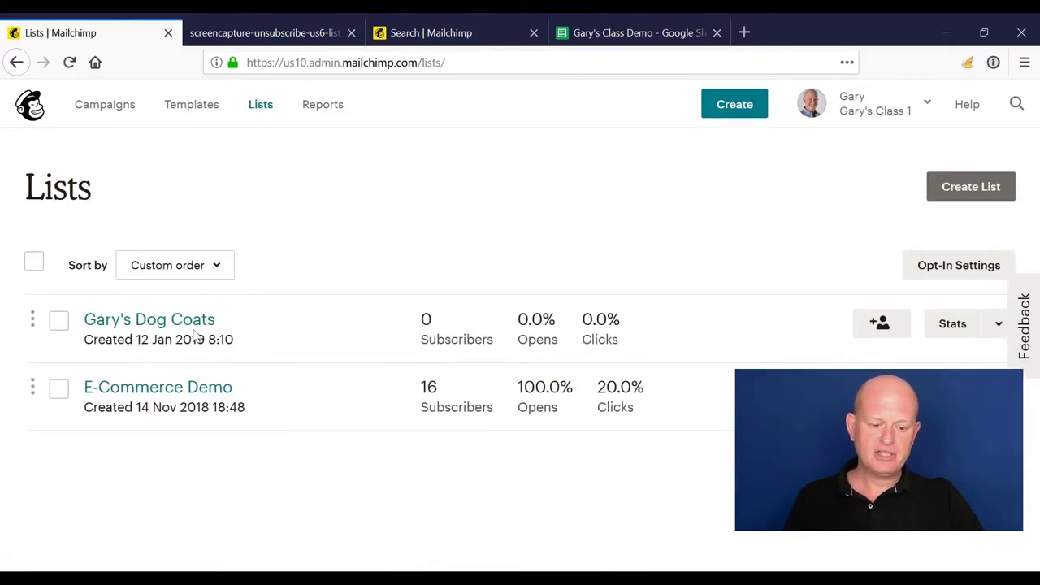
pyautogui.click(198, 323)
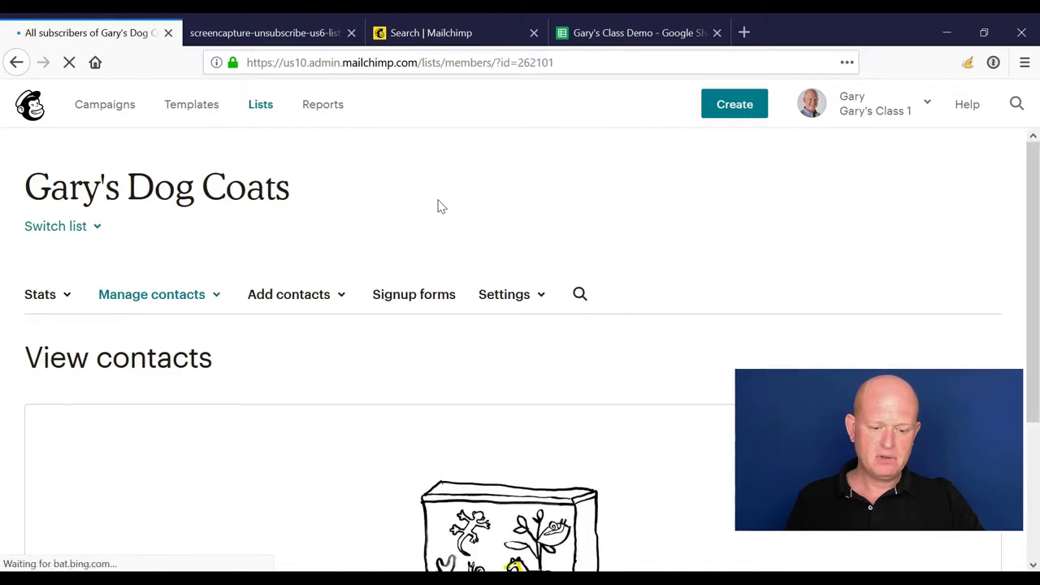
pyautogui.scroll(-2, 437, 207)
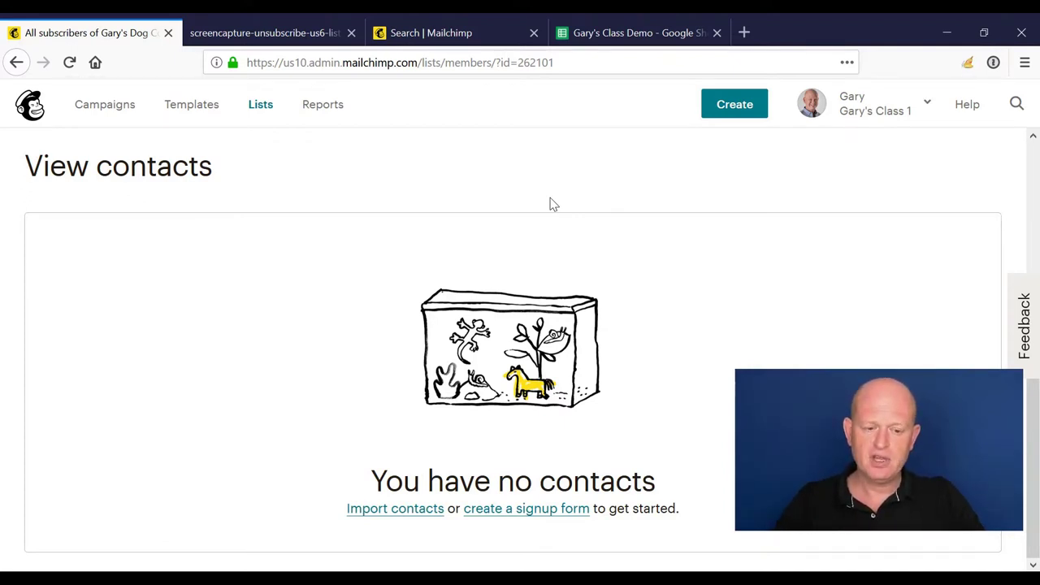
# Step: Check the Demo sheet in the class demo spreadsheet, then return to the top of the Mailchimp list page
pyautogui.click(630, 33)
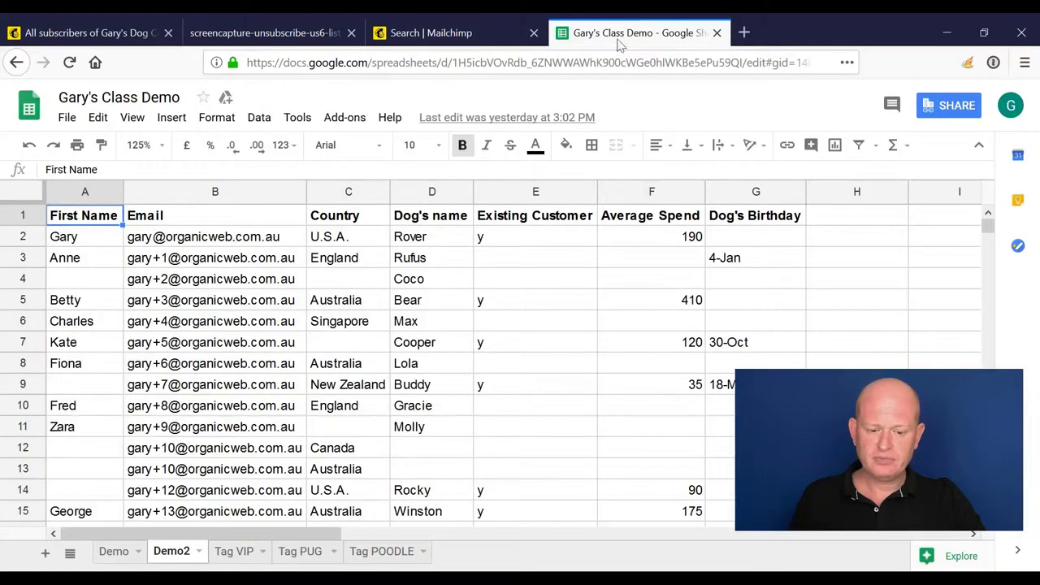
pyautogui.click(112, 552)
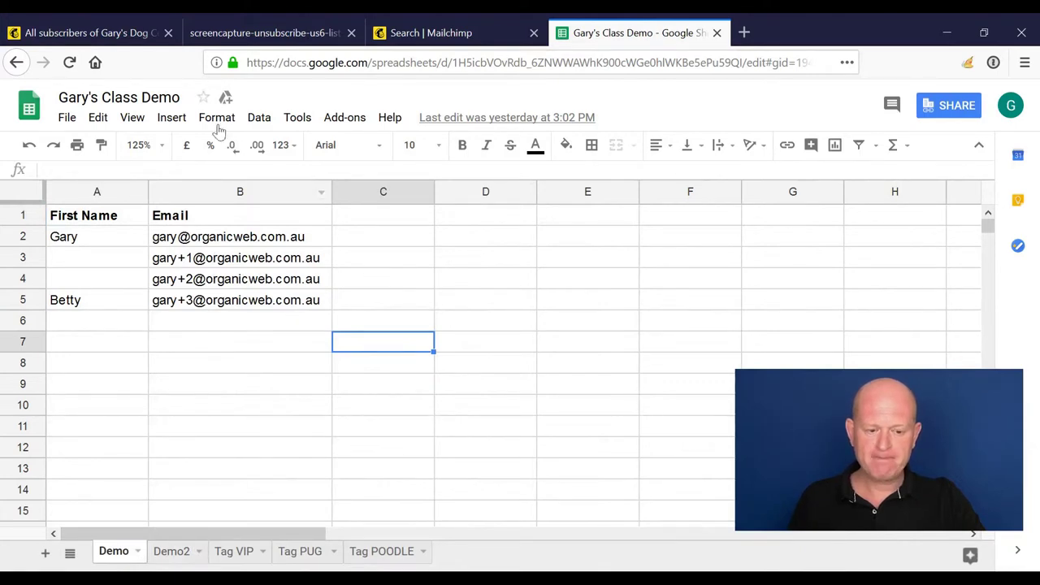
pyautogui.click(106, 31)
pyautogui.scroll(3, 260, 198)
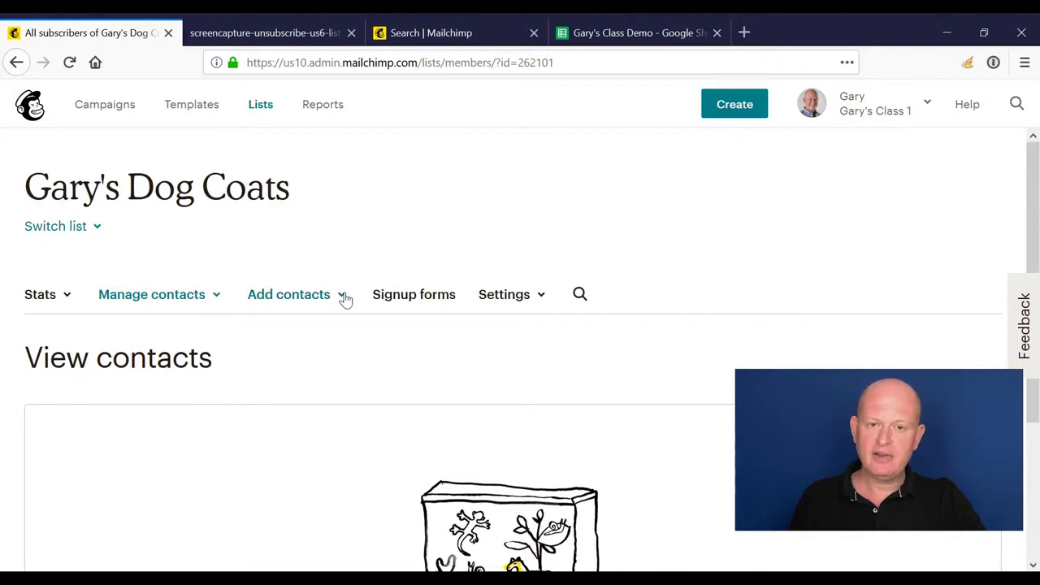
# Step: Start a CSV import into Gary's Dog Coats and select Gary's Class Demo - Demo.csv
pyautogui.click(343, 296)
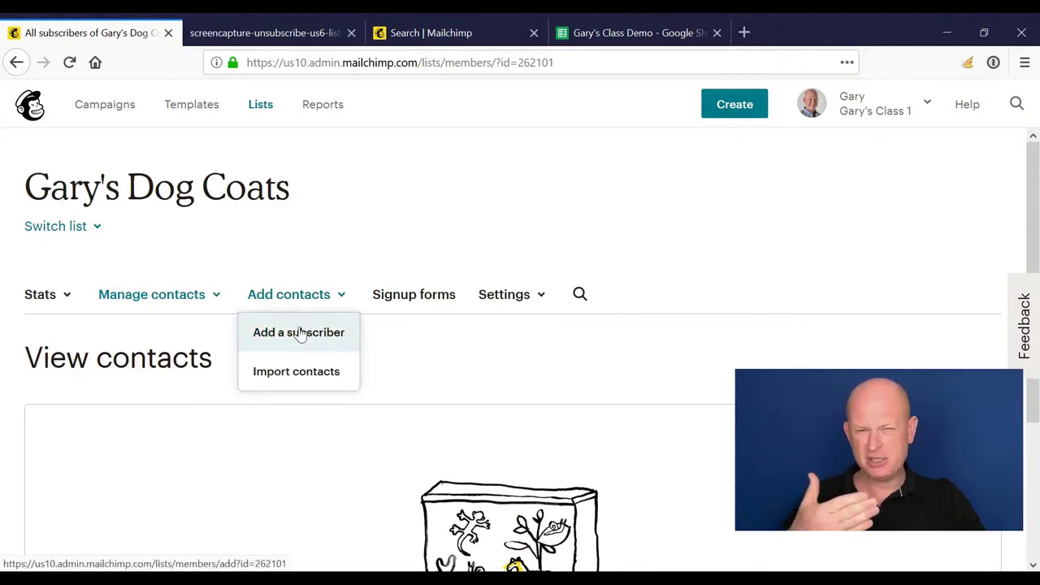
pyautogui.click(331, 375)
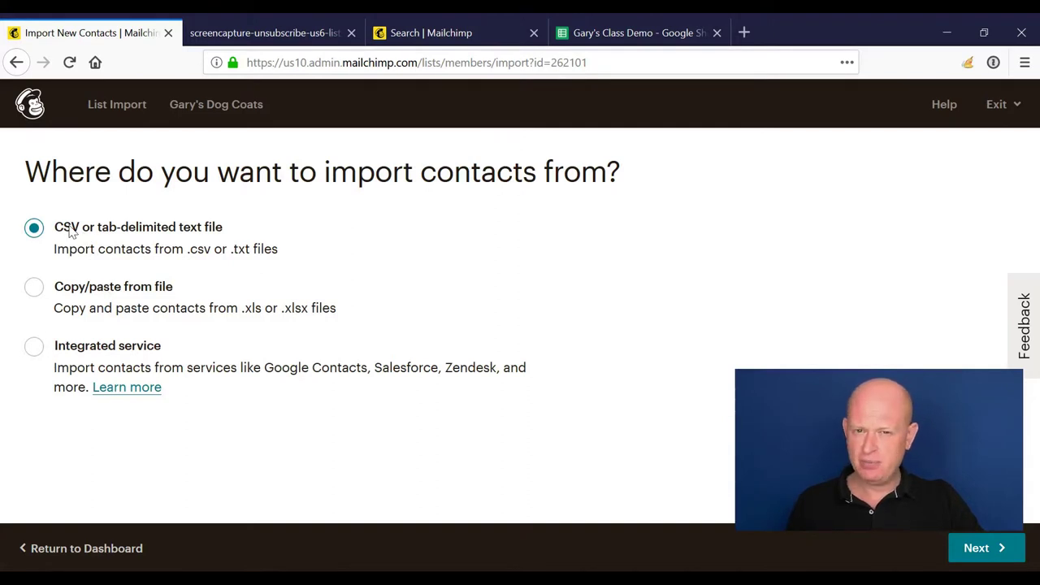
pyautogui.click(1012, 550)
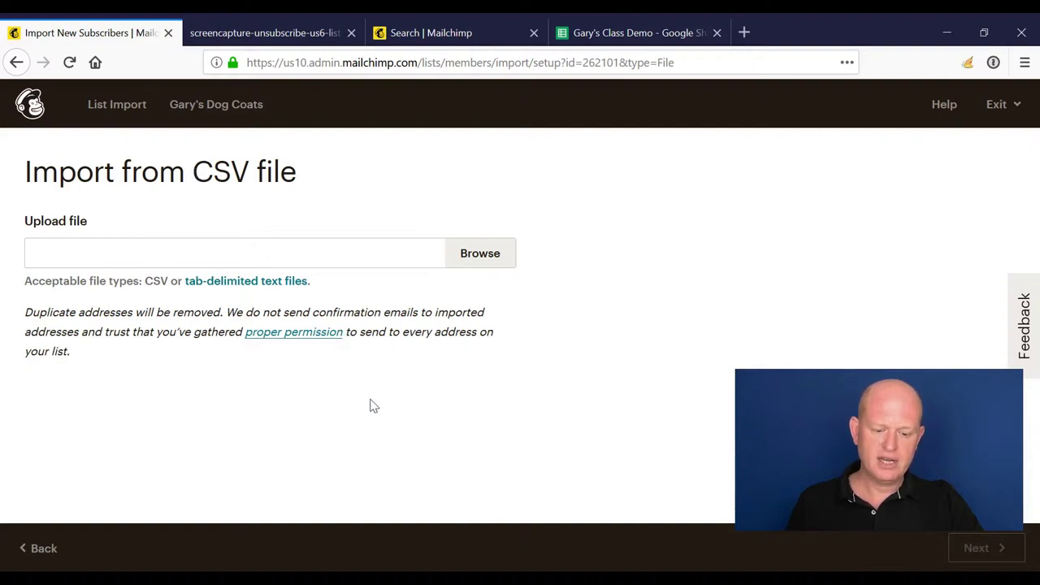
pyautogui.press('Return')
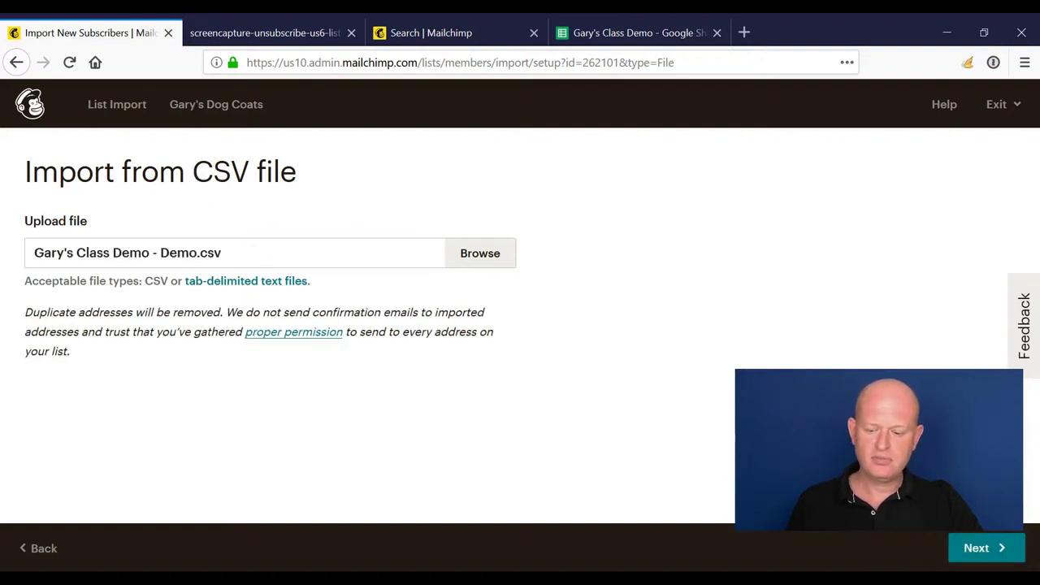
# Step: Upload Demo.csv and accept its First Name and Email Address column matches
pyautogui.click(977, 550)
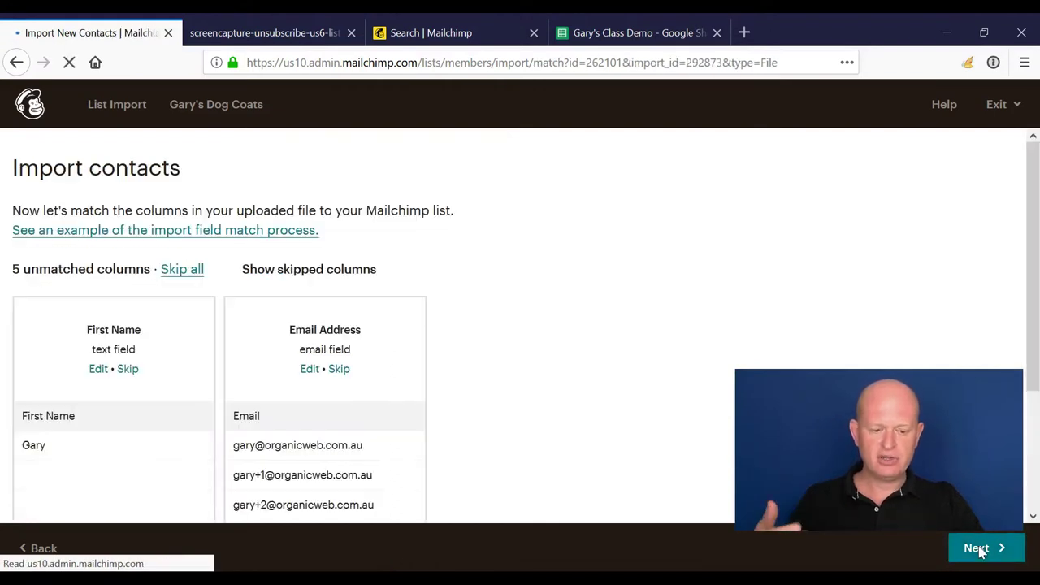
pyautogui.scroll(-2, 432, 278)
pyautogui.scroll(-2, 439, 281)
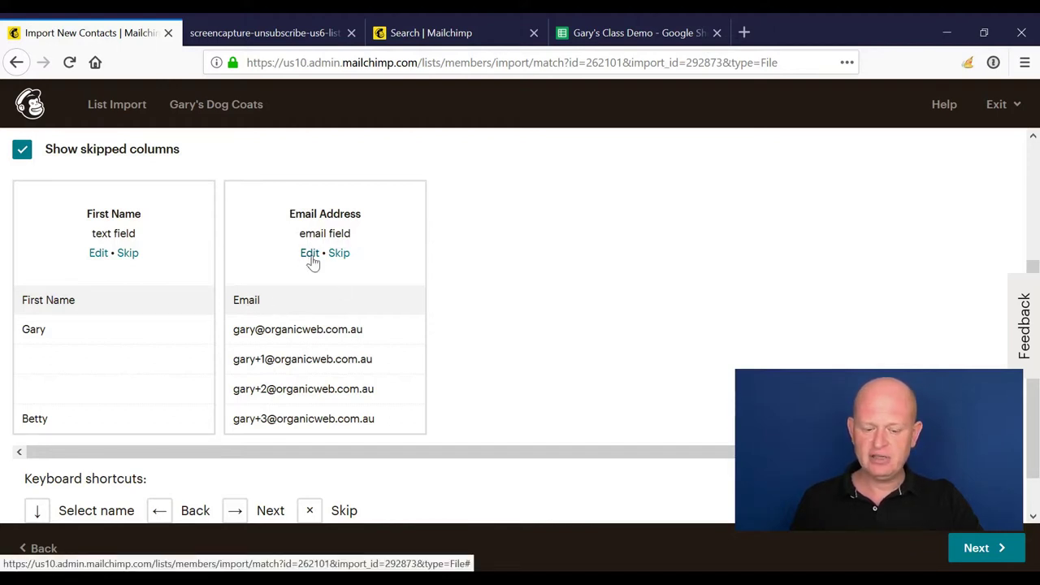
pyautogui.click(976, 550)
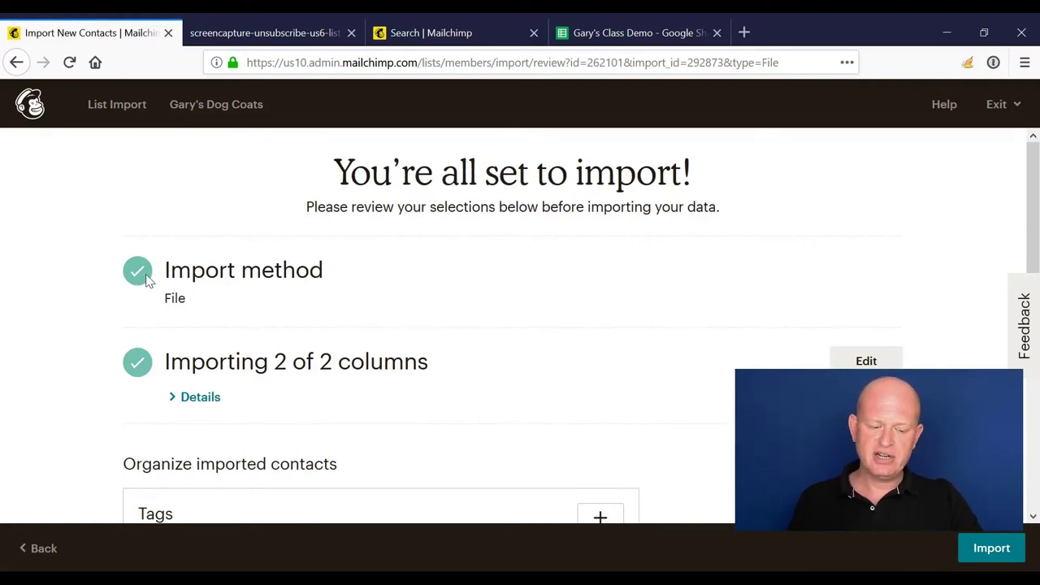
# Step: Review the import summary's Tags (none) and Subscribed status settings
pyautogui.scroll(-2, 147, 281)
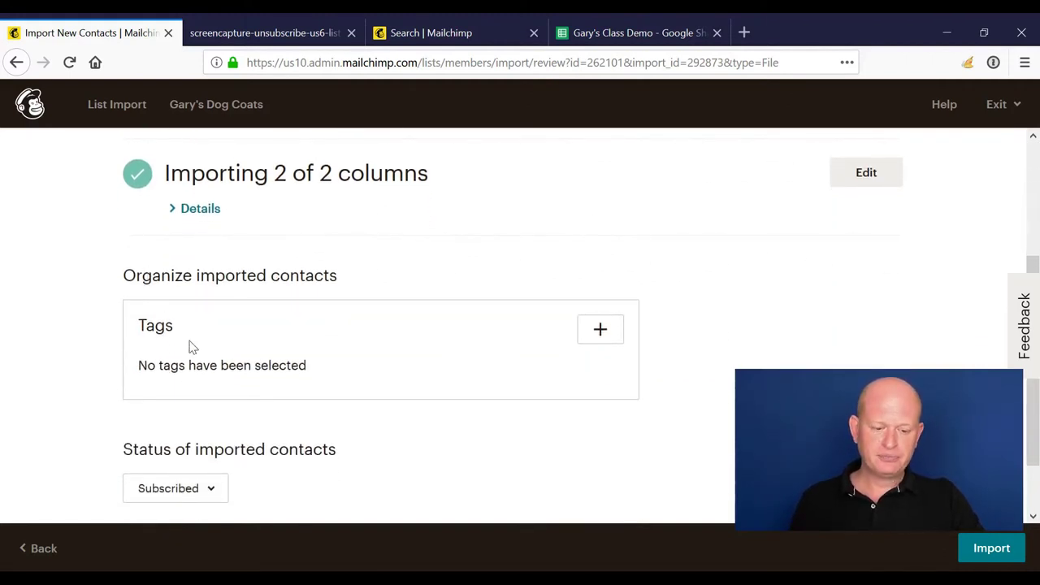
pyautogui.scroll(-1, 191, 348)
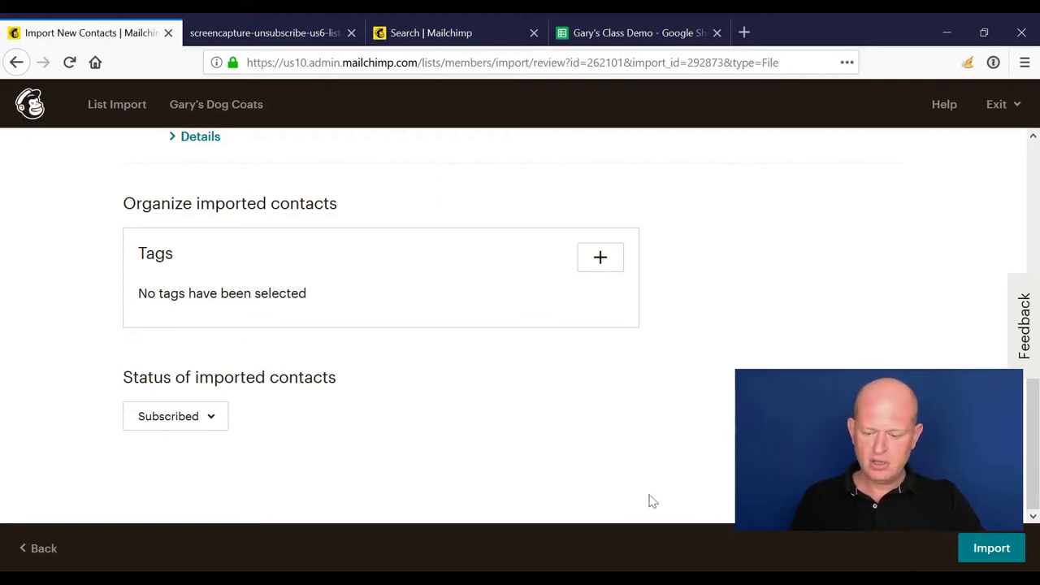
# Step: Run the import and open Gary's Dog Coats to see its 4 Subscribed contacts
pyautogui.click(971, 559)
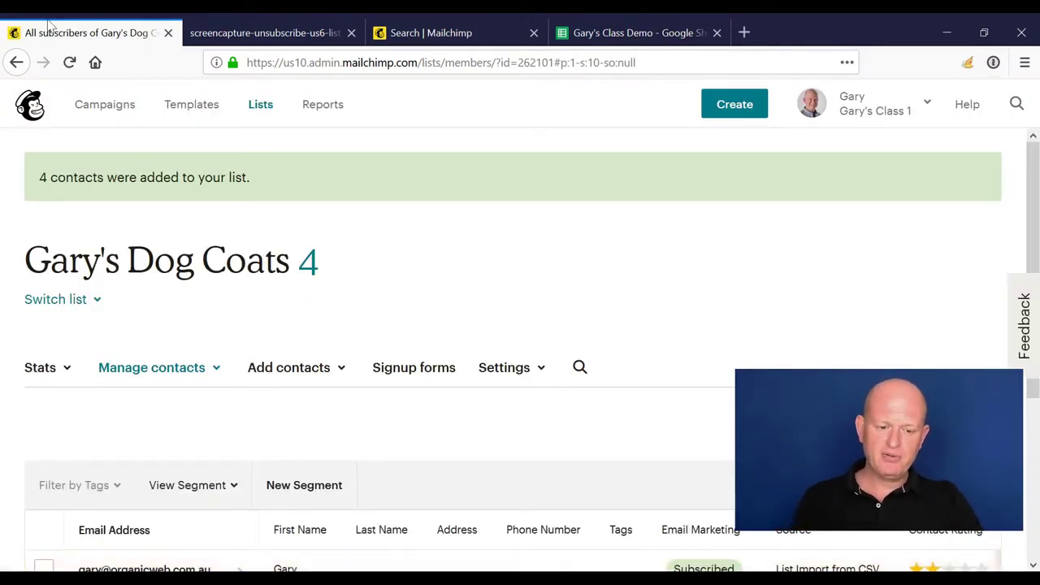
pyautogui.click(260, 106)
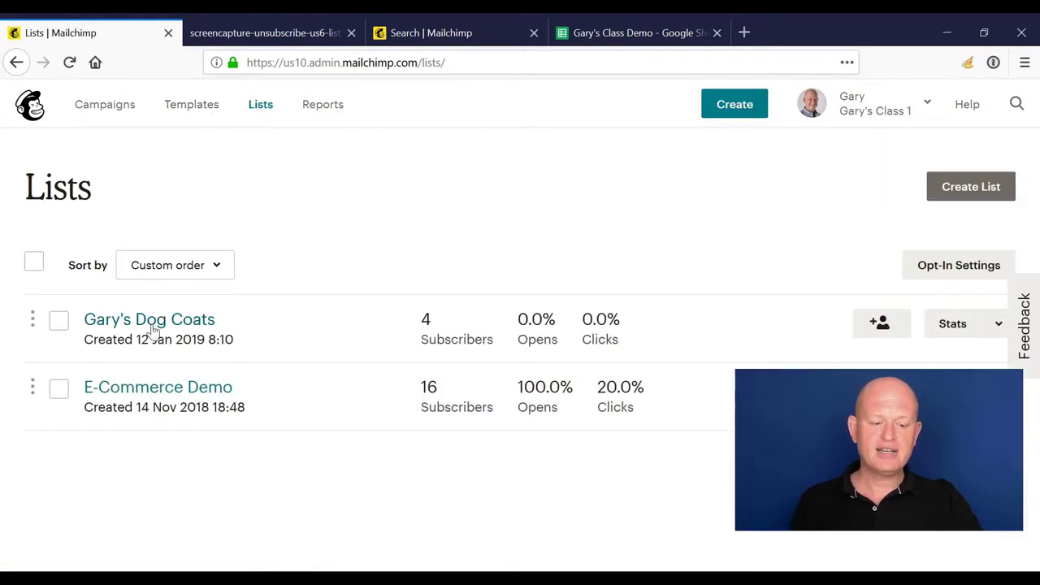
pyautogui.click(151, 325)
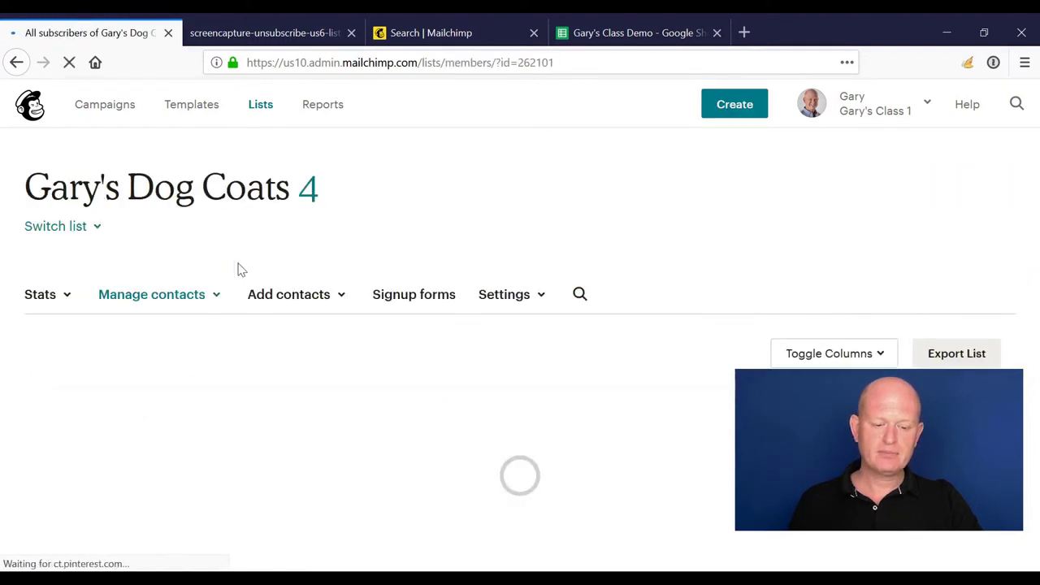
pyautogui.scroll(-3, 272, 308)
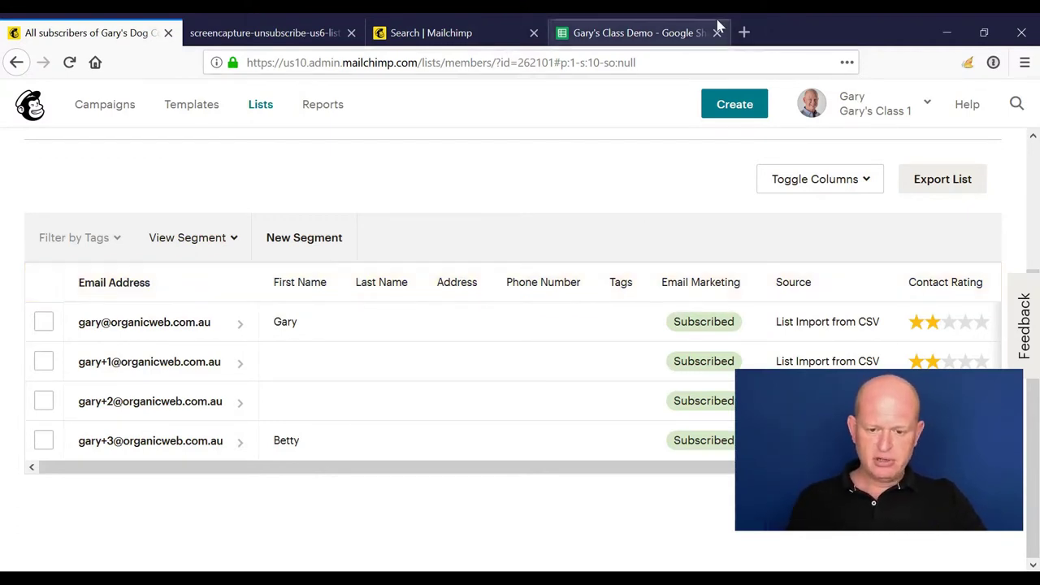
# Step: View the Demo2 sheet in Gary's Class Demo, then return to the Mailchimp subscriber list
pyautogui.click(658, 24)
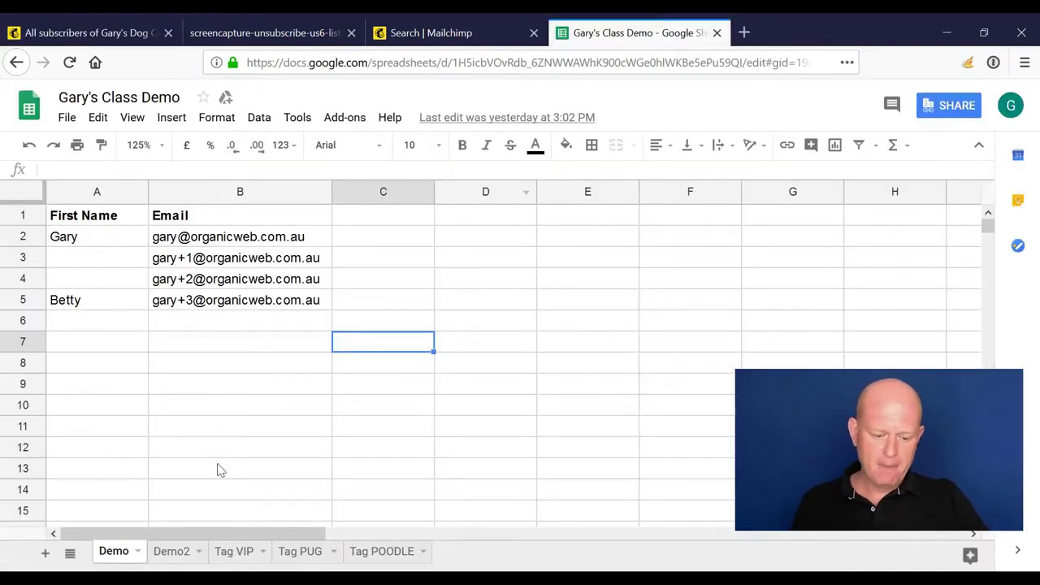
pyautogui.click(171, 553)
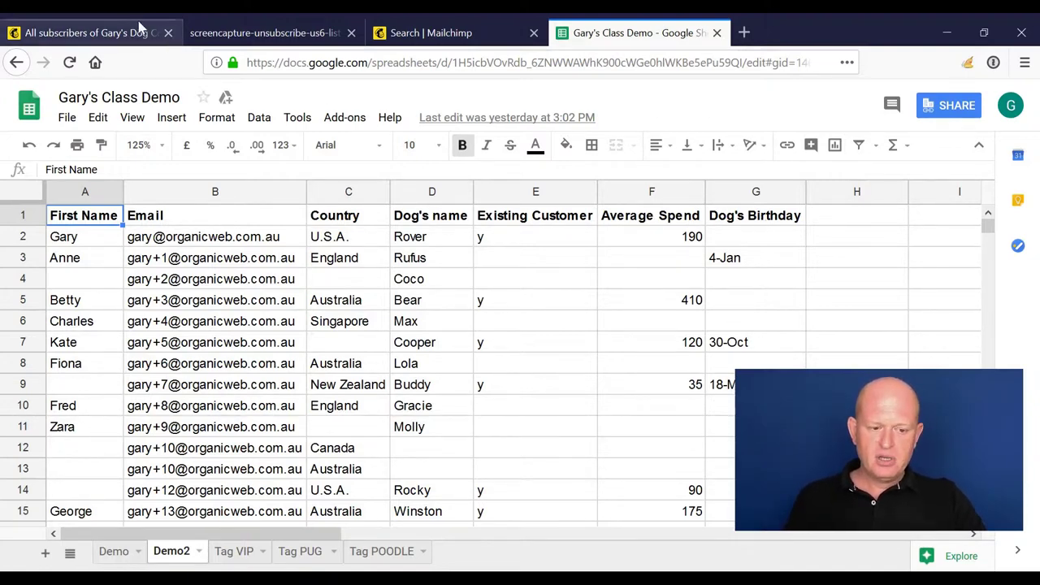
pyautogui.click(135, 26)
pyautogui.scroll(2, 458, 157)
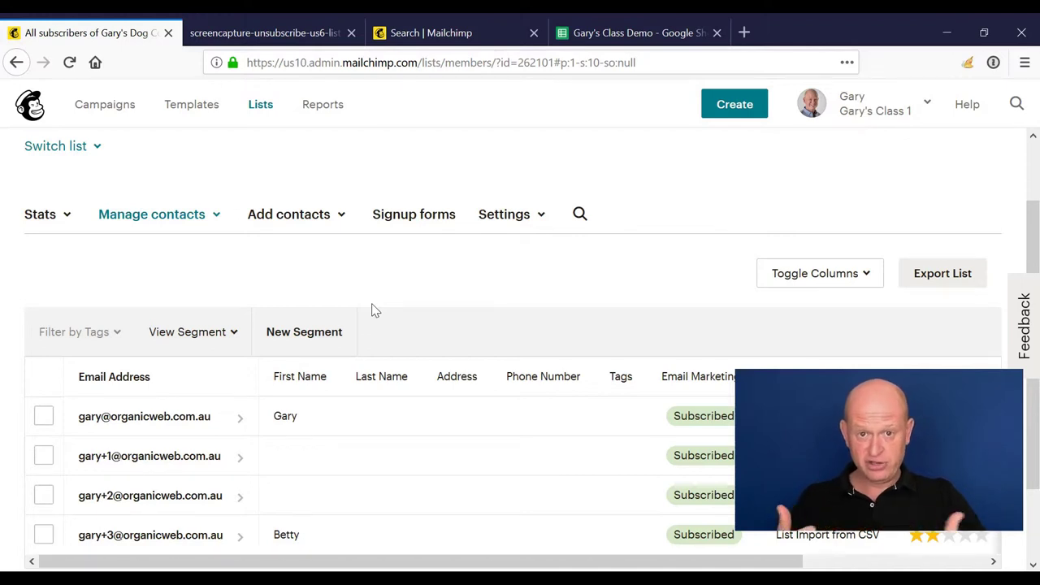
# Step: Begin a fresh CSV import into Gary's Dog Coats for the Demo2.csv file
pyautogui.click(341, 216)
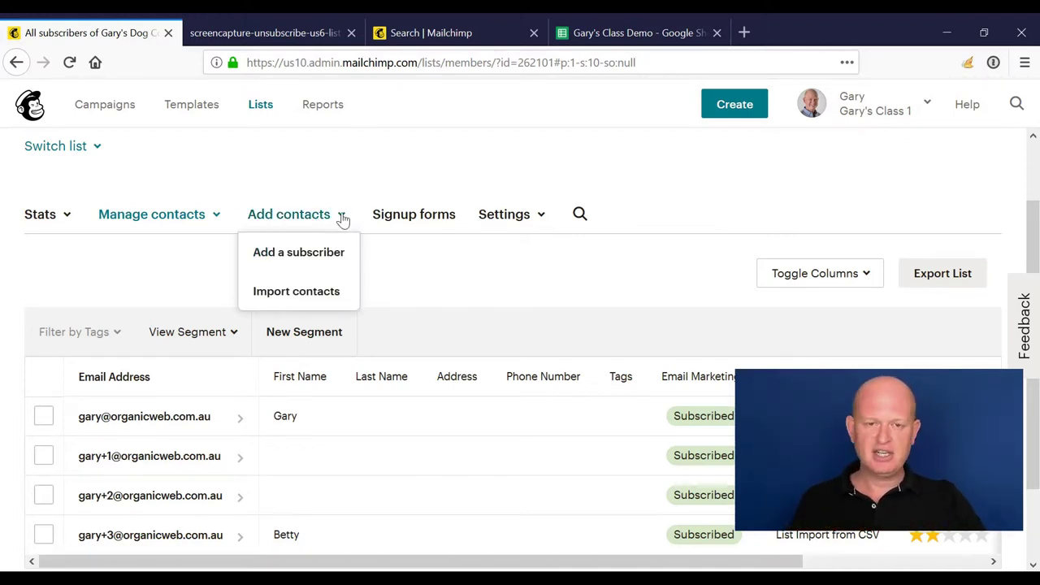
pyautogui.click(340, 294)
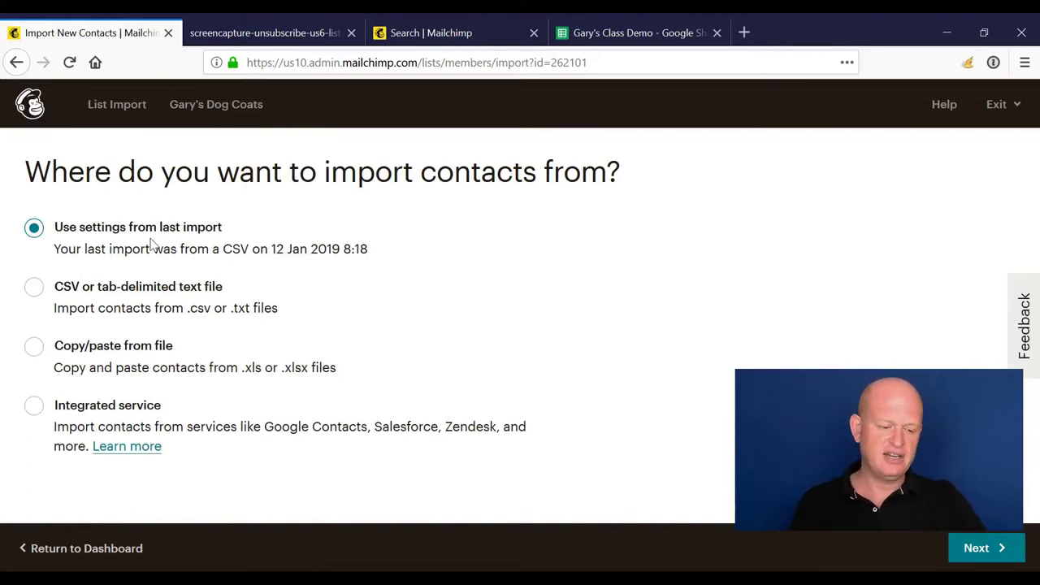
pyautogui.click(35, 290)
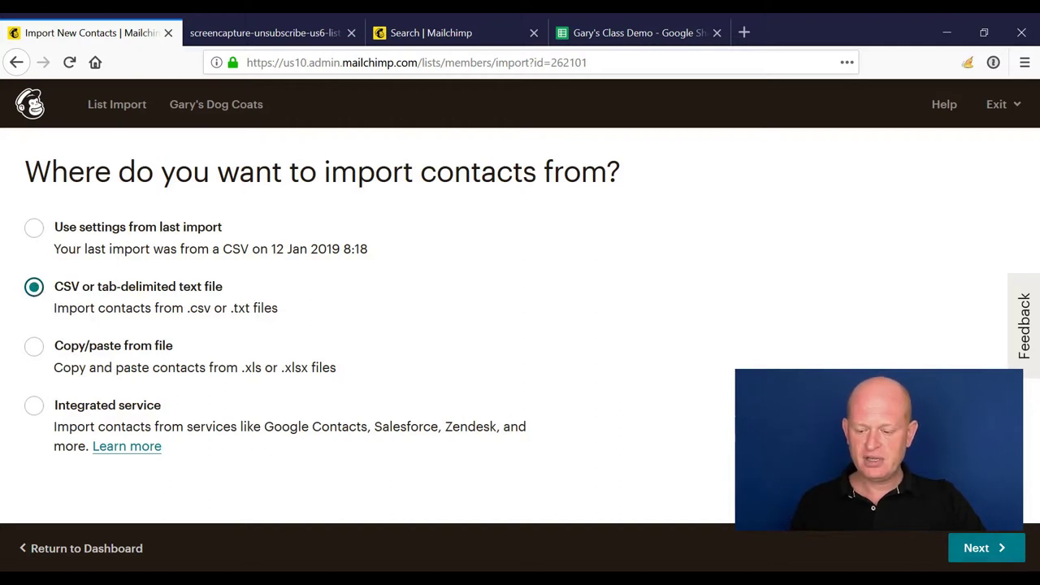
pyautogui.click(1007, 561)
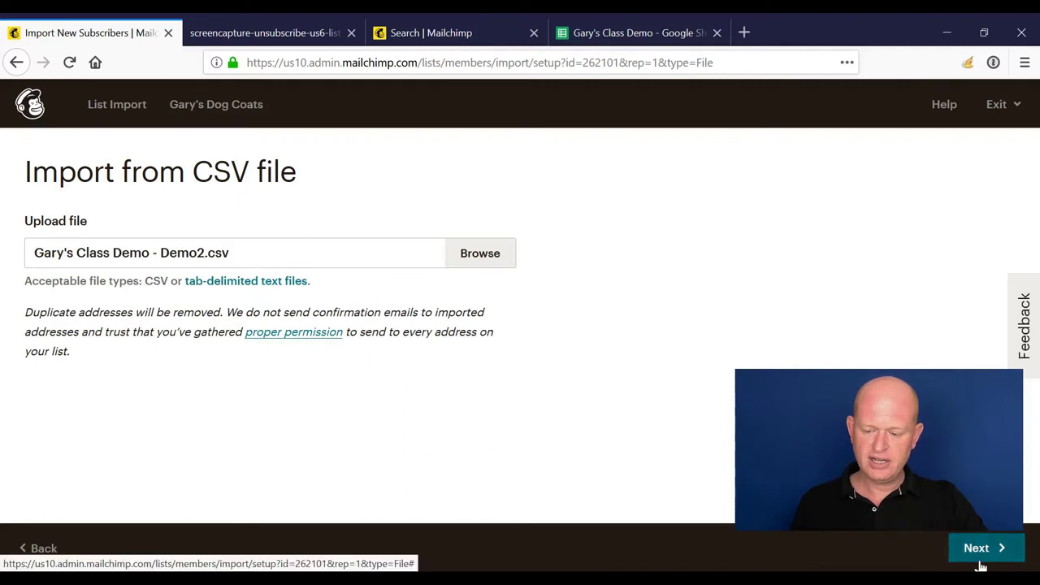
# Step: Upload Demo2.csv and map its Country column to a new text field named County
pyautogui.click(980, 560)
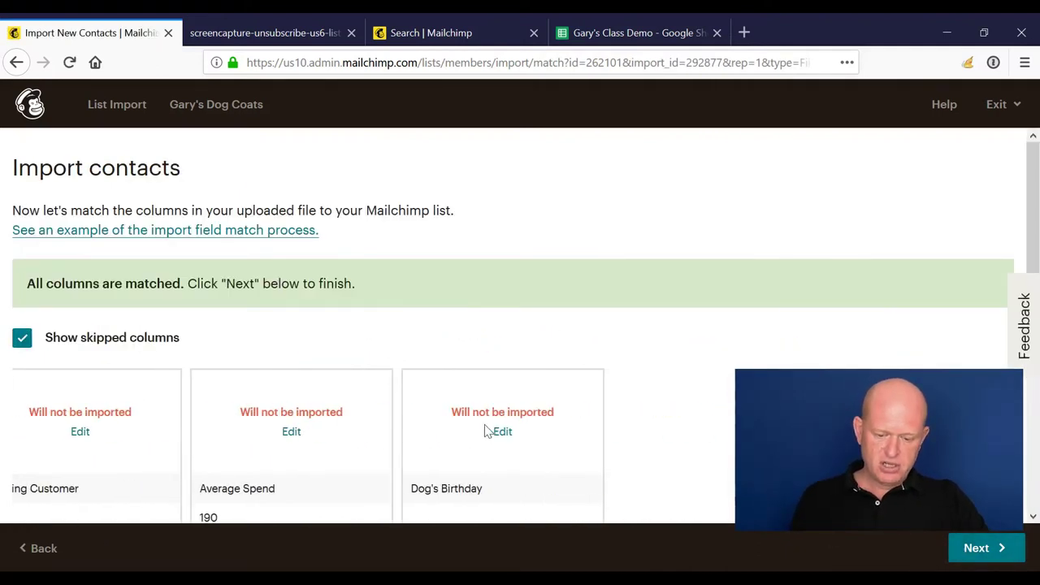
pyautogui.click(79, 432)
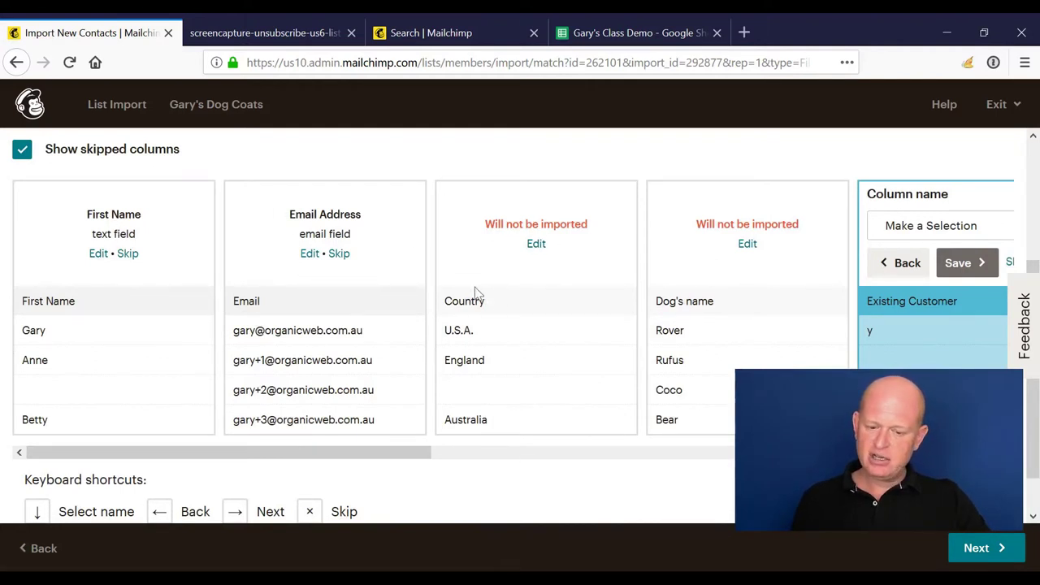
pyautogui.click(540, 246)
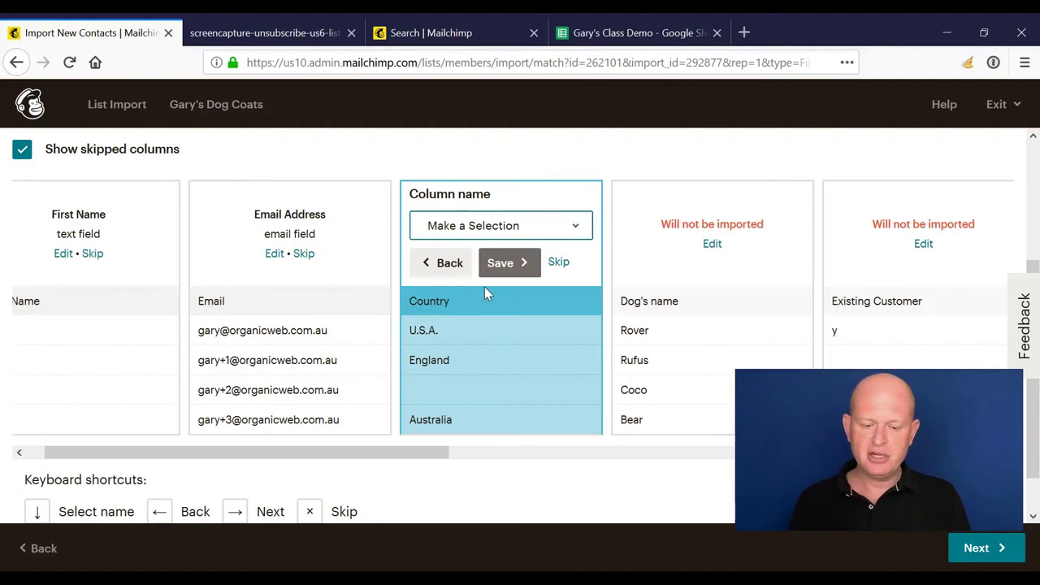
pyautogui.click(484, 284)
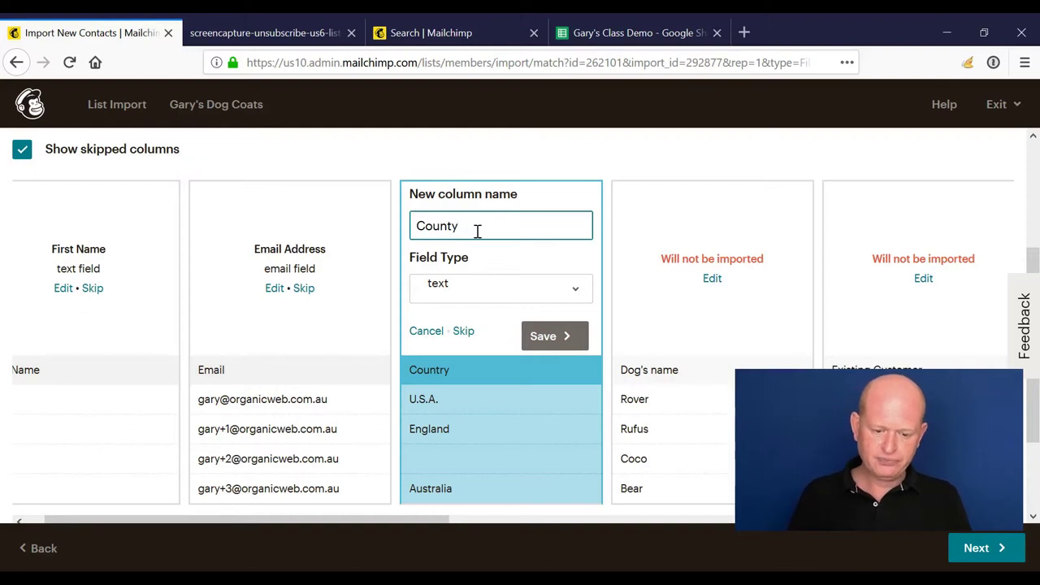
pyautogui.click(545, 336)
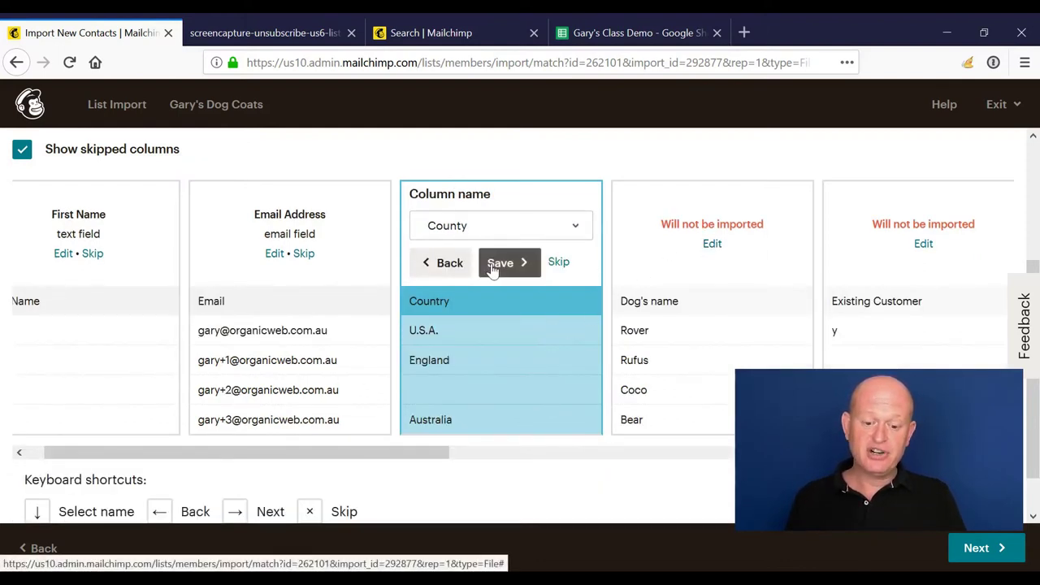
pyautogui.click(493, 263)
pyautogui.click(707, 244)
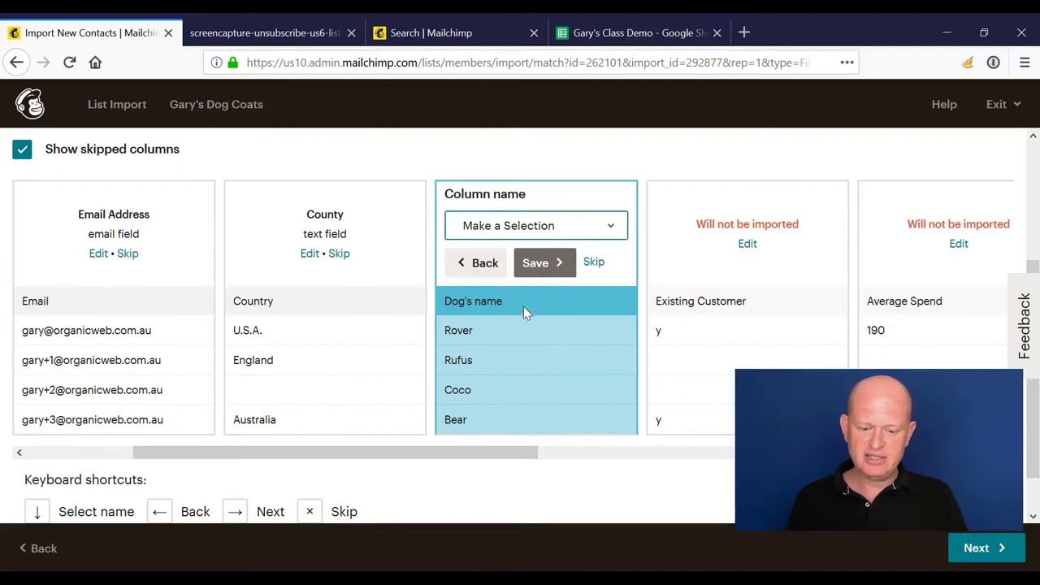
# Step: Map Dog's name and Existing Customer to new text fields
pyautogui.press('Down')
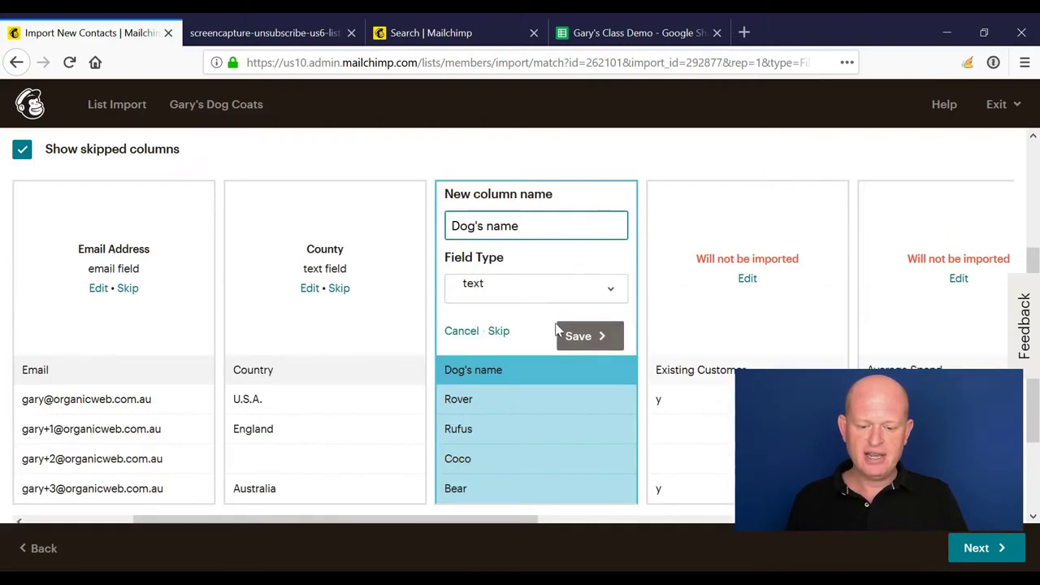
pyautogui.click(579, 338)
pyautogui.click(536, 263)
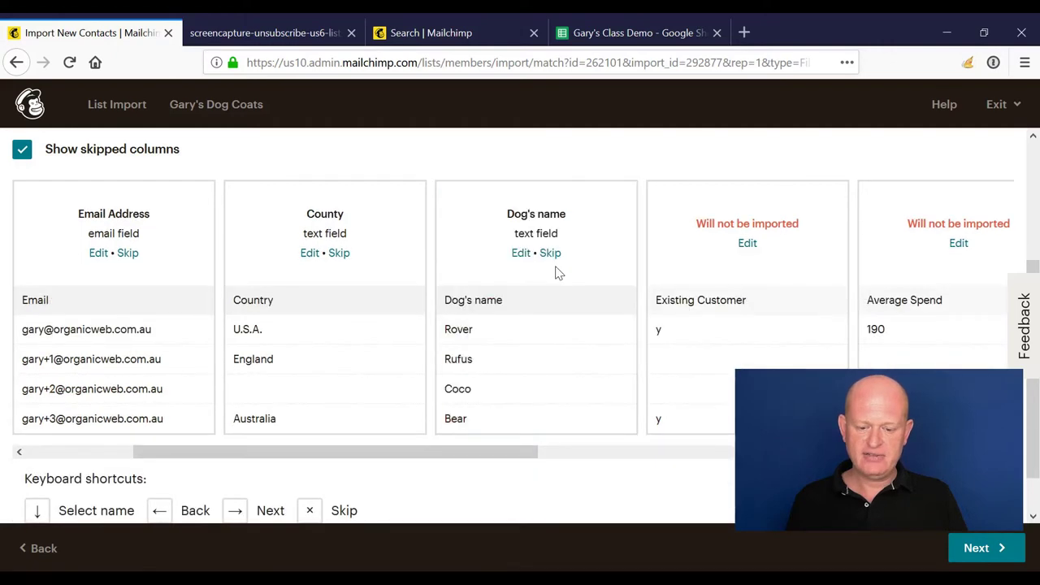
pyautogui.click(748, 244)
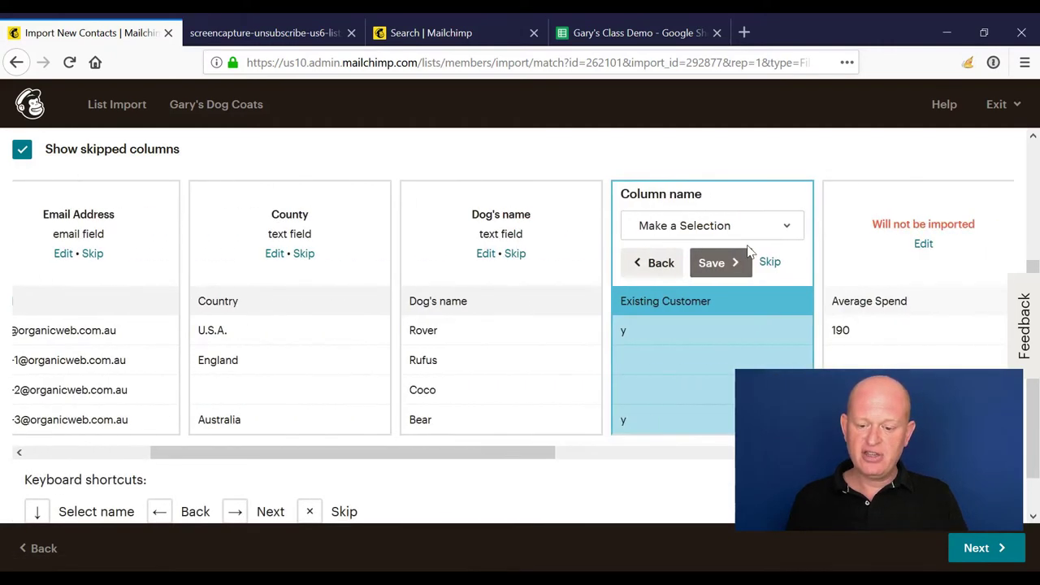
pyautogui.press('Down')
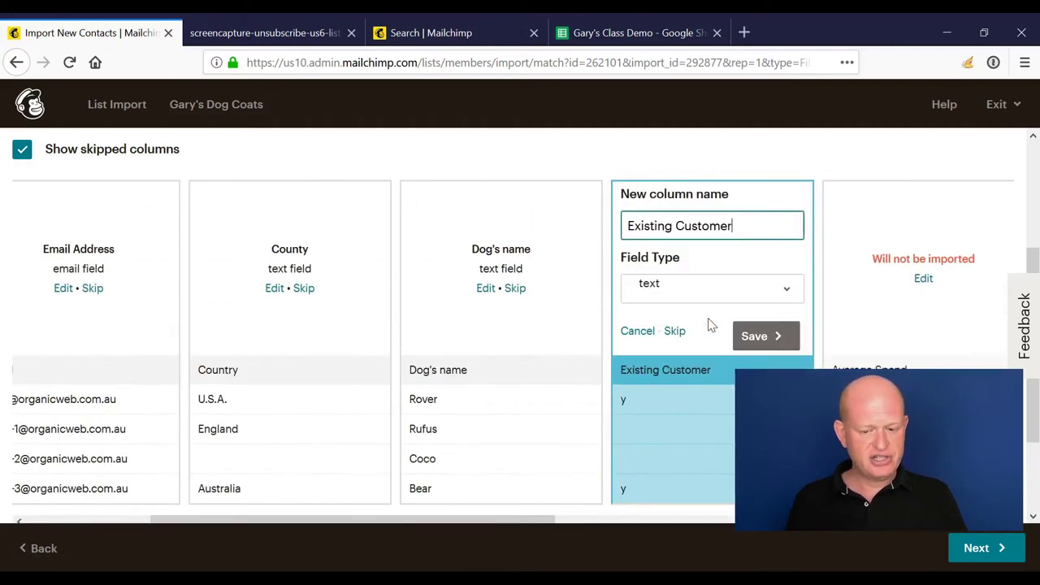
pyautogui.click(756, 335)
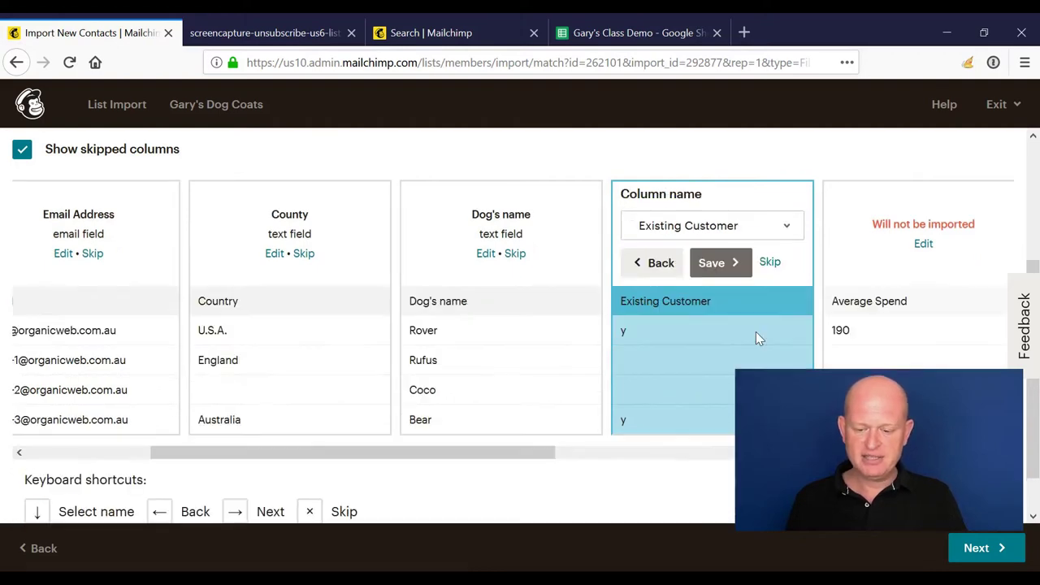
pyautogui.click(729, 269)
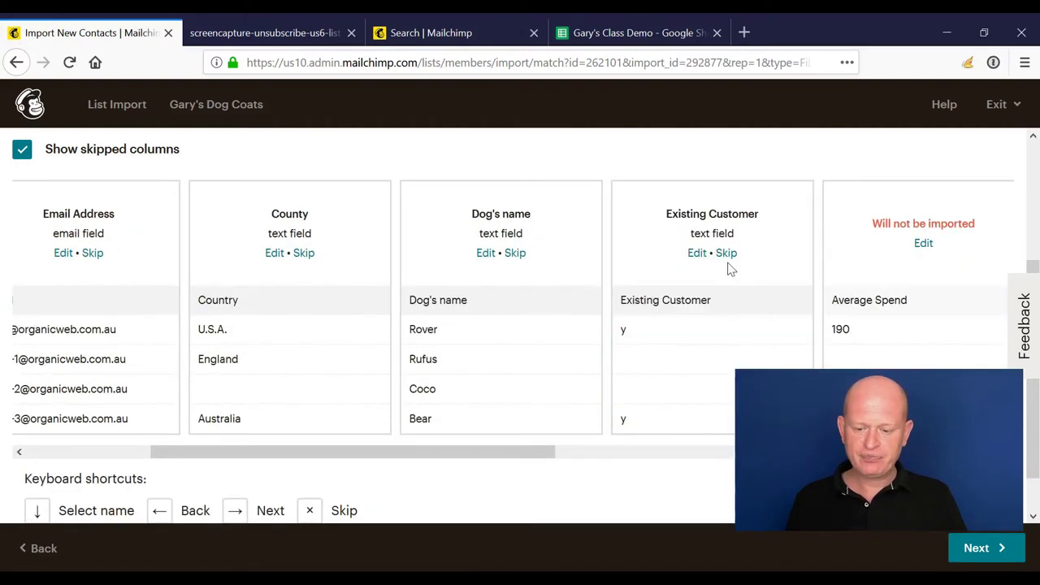
# Step: Create a new Average Spend field with its type set to number
pyautogui.click(923, 244)
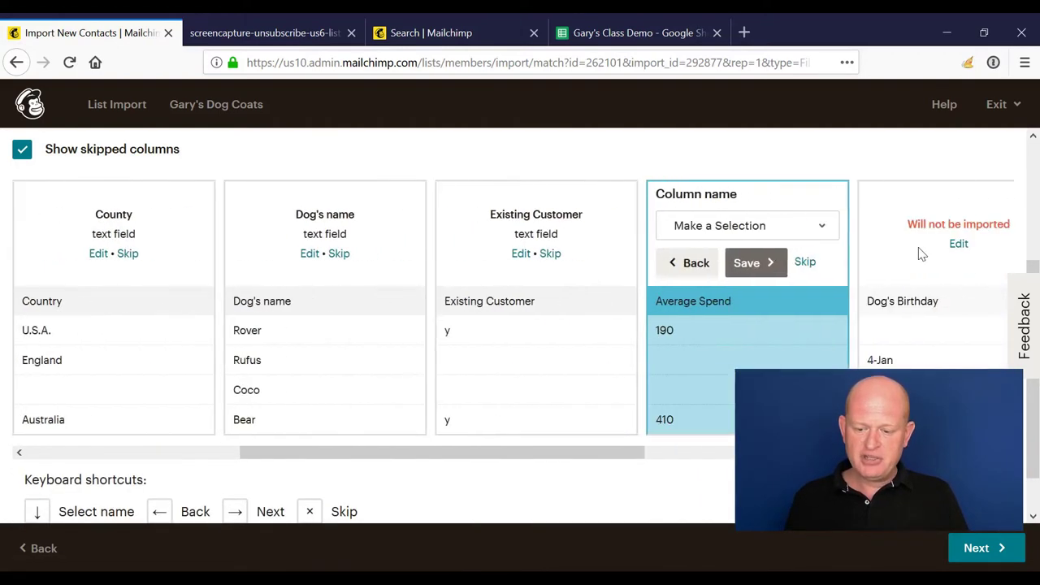
pyautogui.click(754, 230)
pyautogui.click(739, 337)
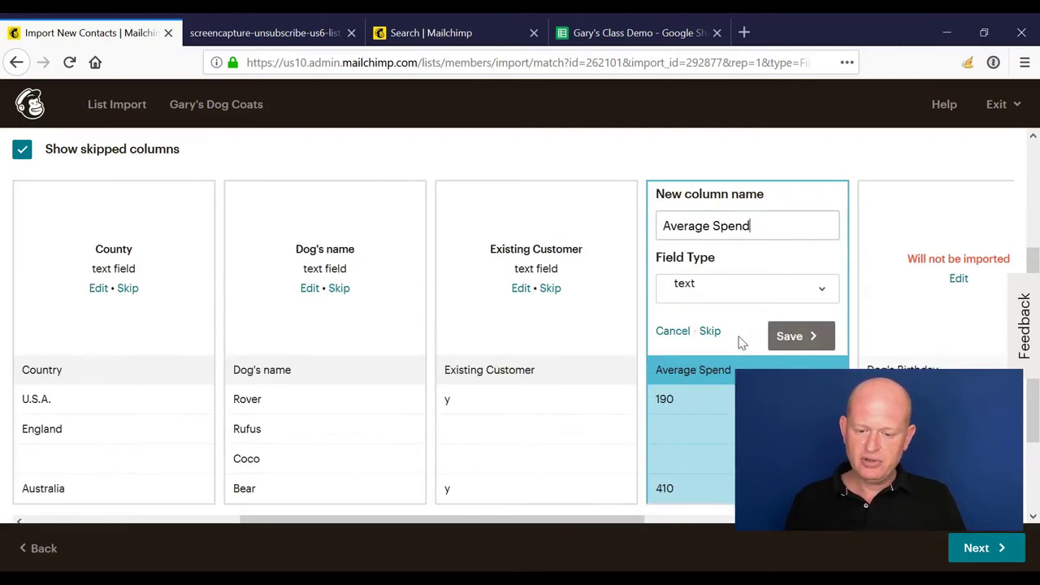
pyautogui.scroll(-3, 683, 412)
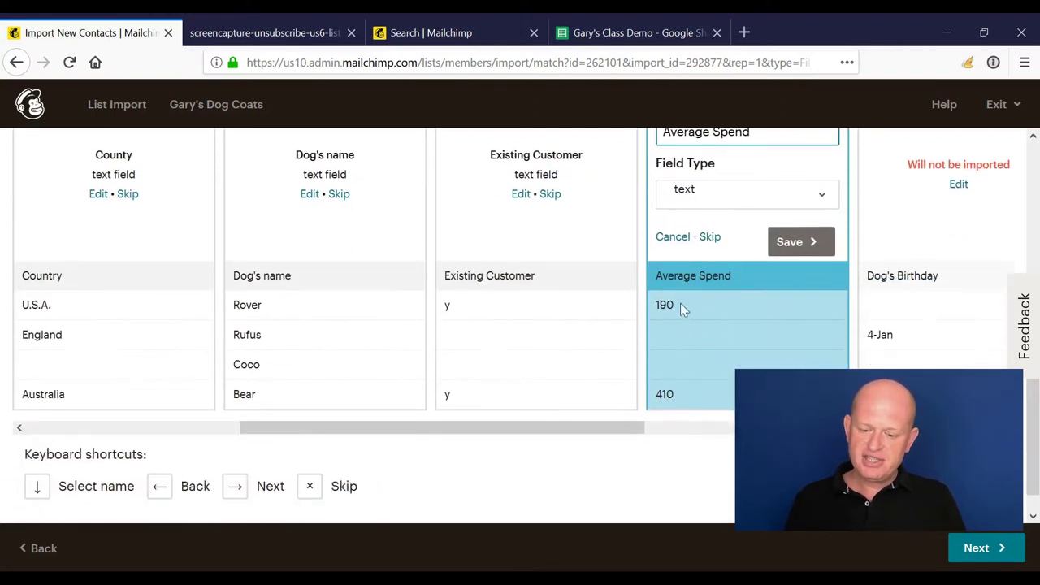
pyautogui.scroll(2, 676, 349)
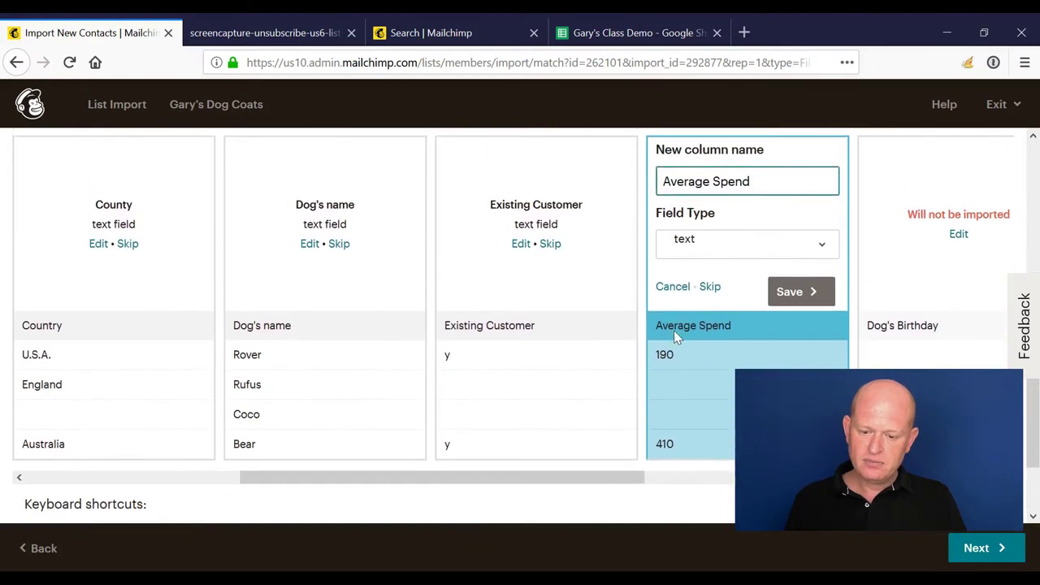
pyautogui.click(695, 261)
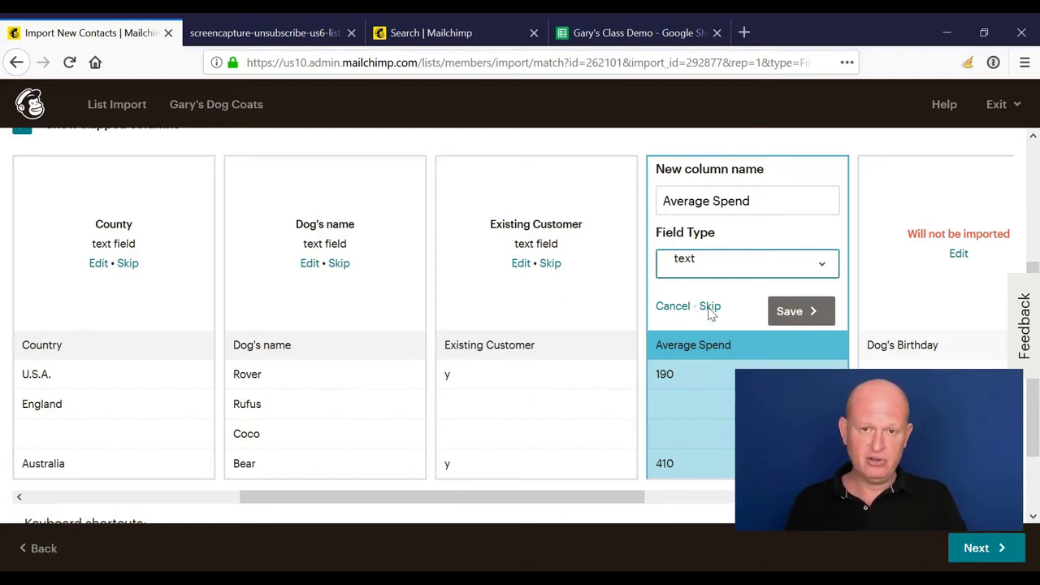
pyautogui.press('Down')
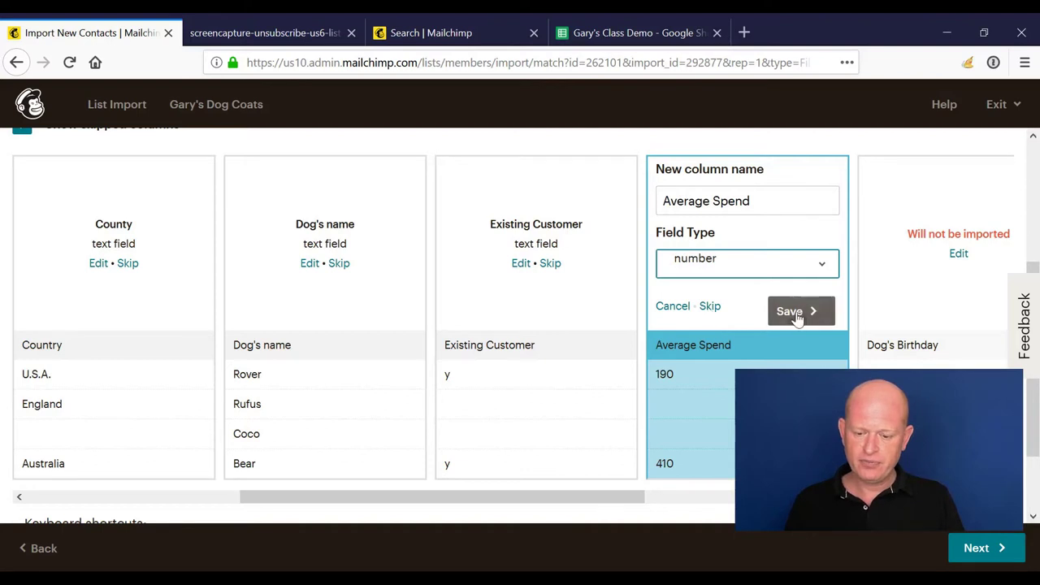
pyautogui.click(799, 316)
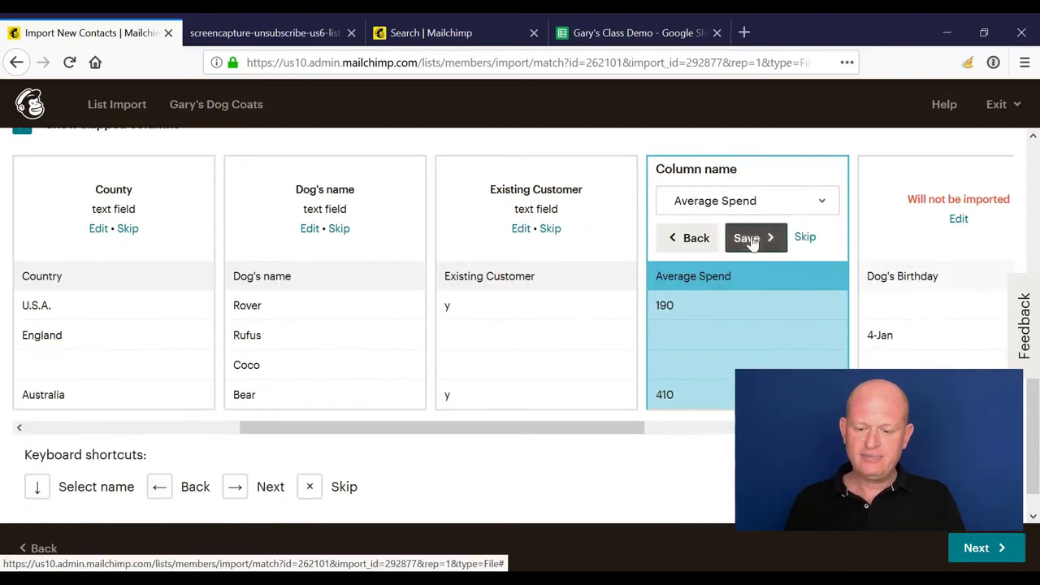
# Step: Confirm Average Spend as number, map Dog's Birthday as a birthday field, and continue to review
pyautogui.click(744, 237)
pyautogui.click(963, 218)
pyautogui.scroll(-1, 963, 248)
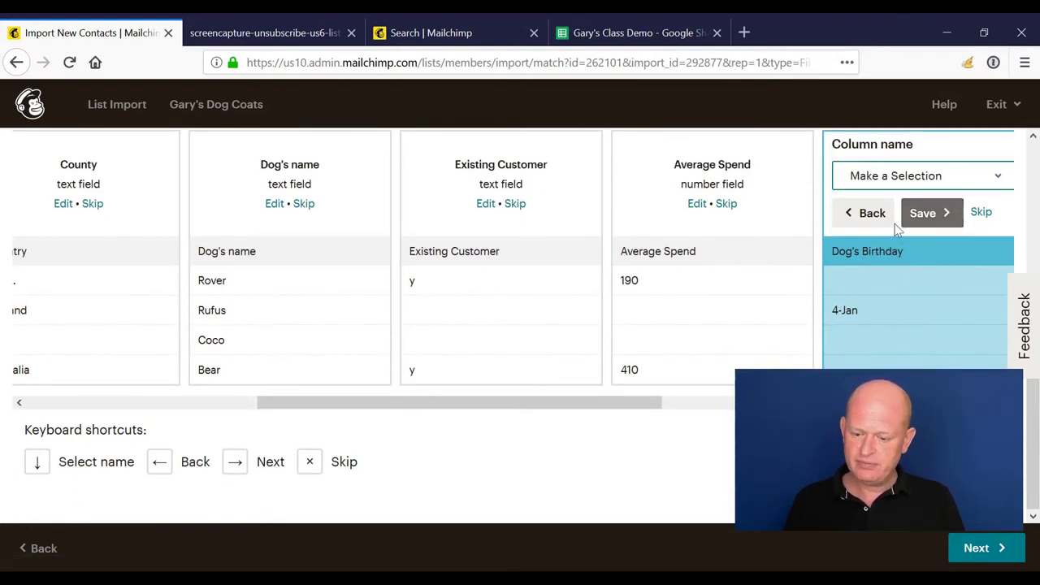
pyautogui.click(920, 311)
pyautogui.scroll(-2, 915, 244)
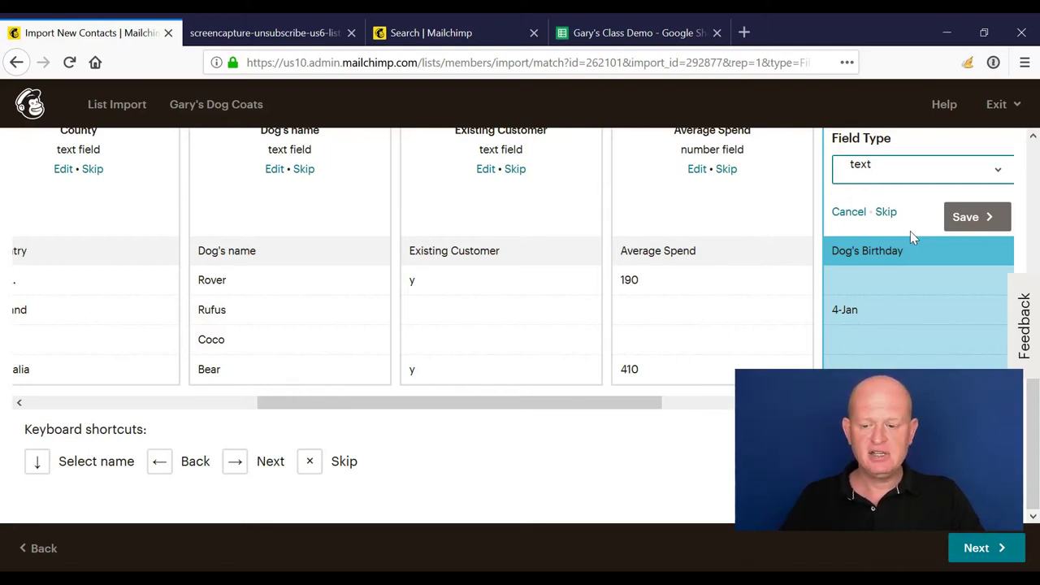
pyautogui.press('b')
pyautogui.click(980, 219)
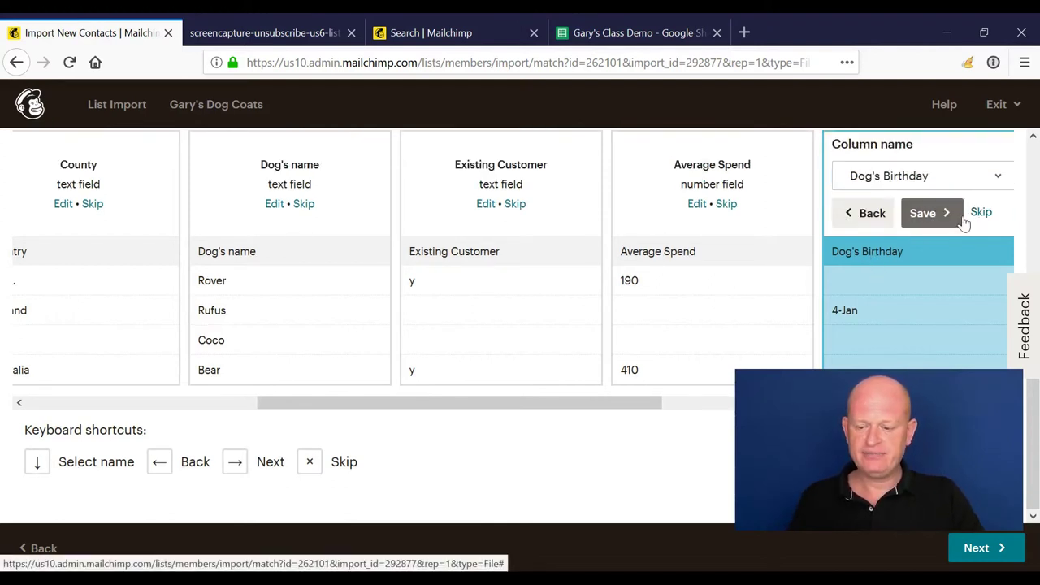
pyautogui.click(959, 220)
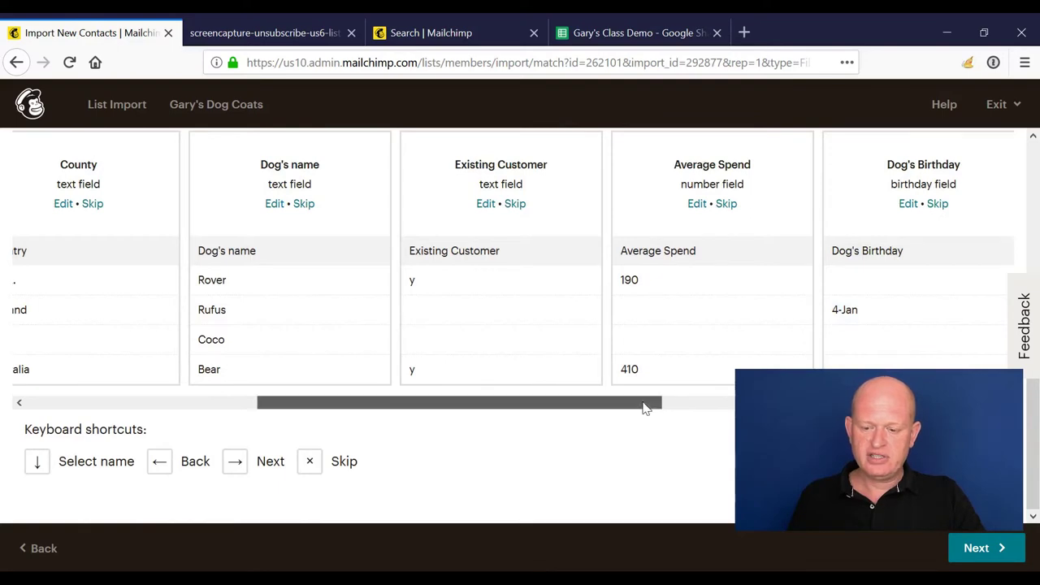
pyautogui.moveTo(653, 404); pyautogui.dragTo(346, 439)
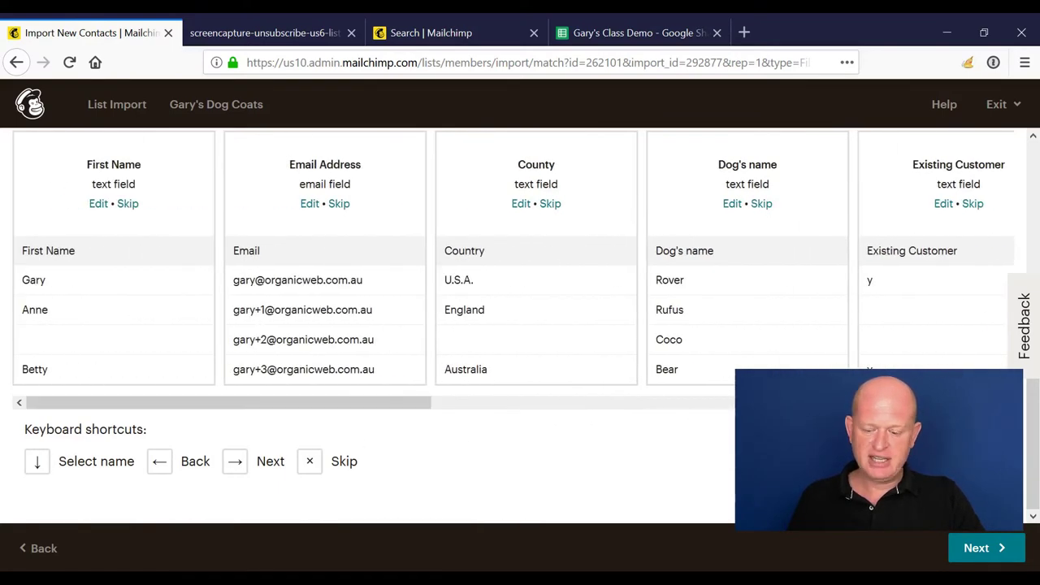
pyautogui.click(1000, 557)
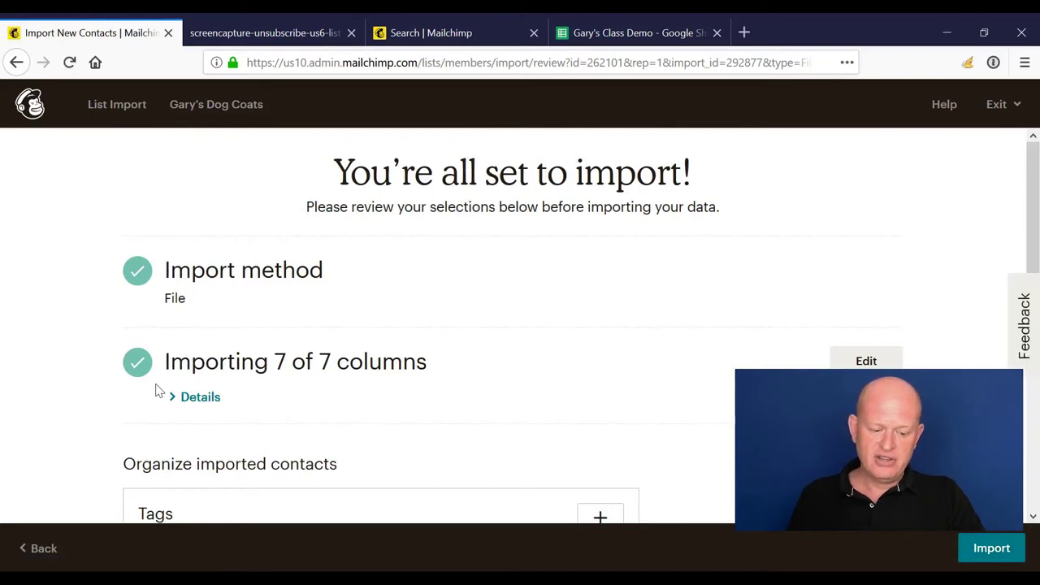
# Step: Tick Update existing contacts and import the 7 columns as subscribed contacts
pyautogui.scroll(-3, 158, 390)
pyautogui.scroll(-2, 195, 349)
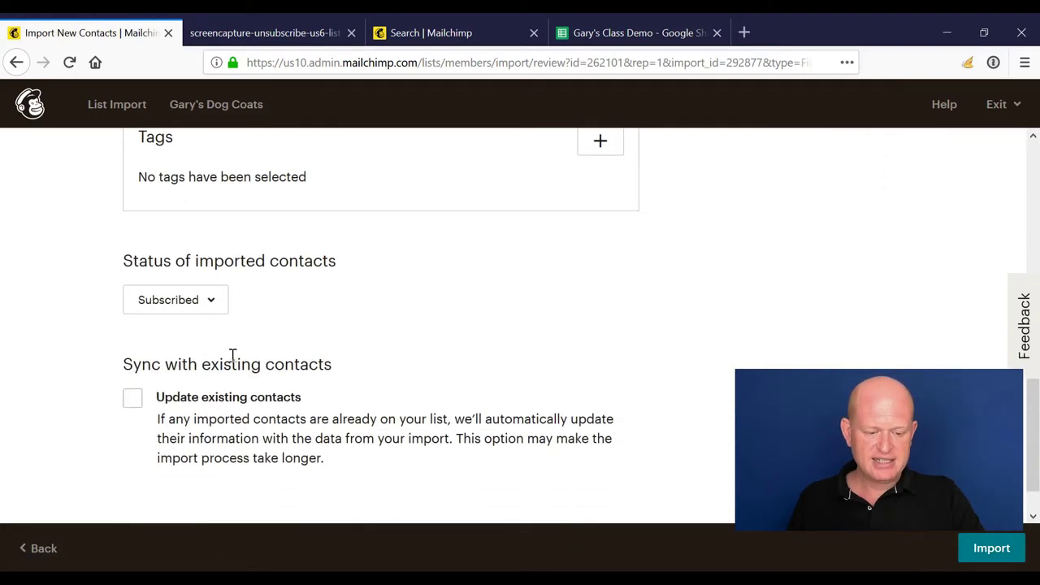
pyautogui.scroll(-1, 225, 316)
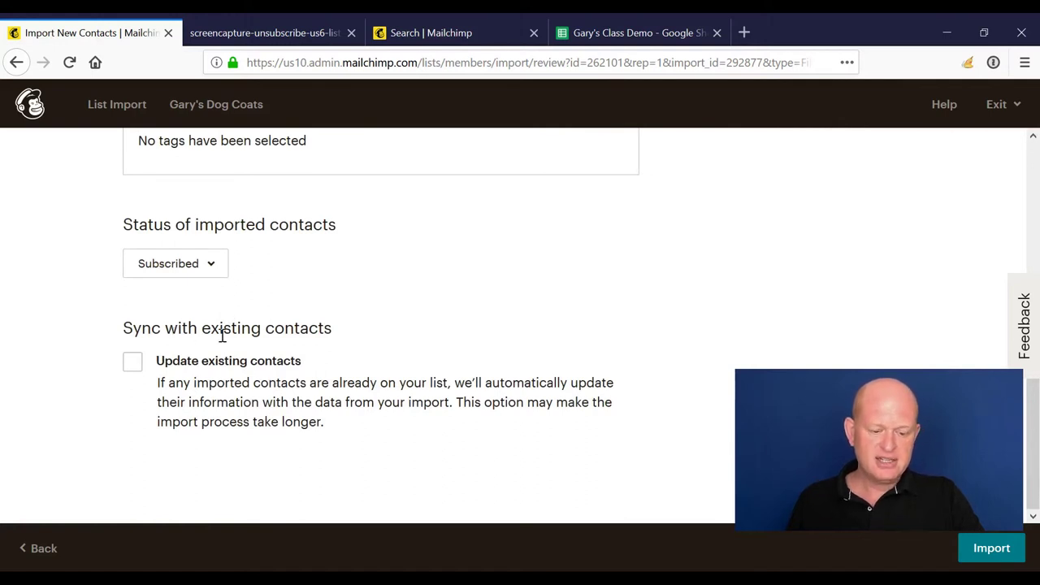
pyautogui.click(133, 363)
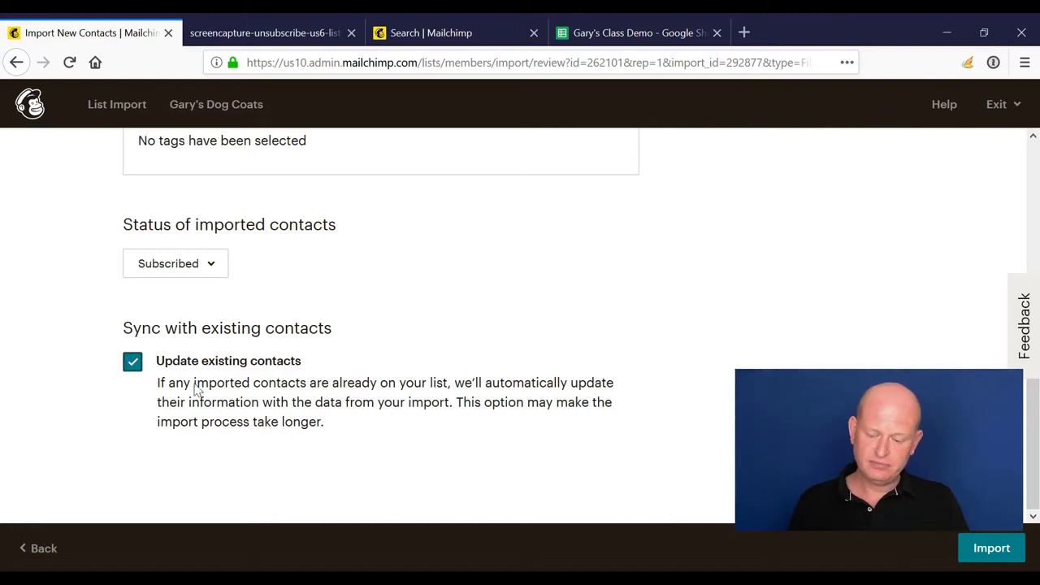
pyautogui.click(964, 551)
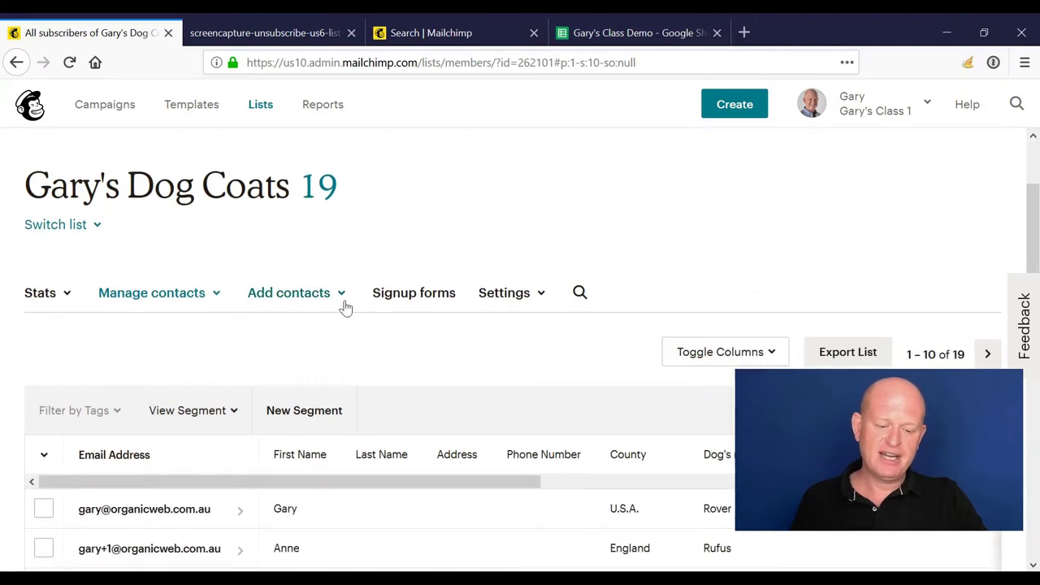
# Step: Add a single subscriber by e-mail address via Add a subscriber, with e-mail permission ticked
pyautogui.scroll(-2, 344, 304)
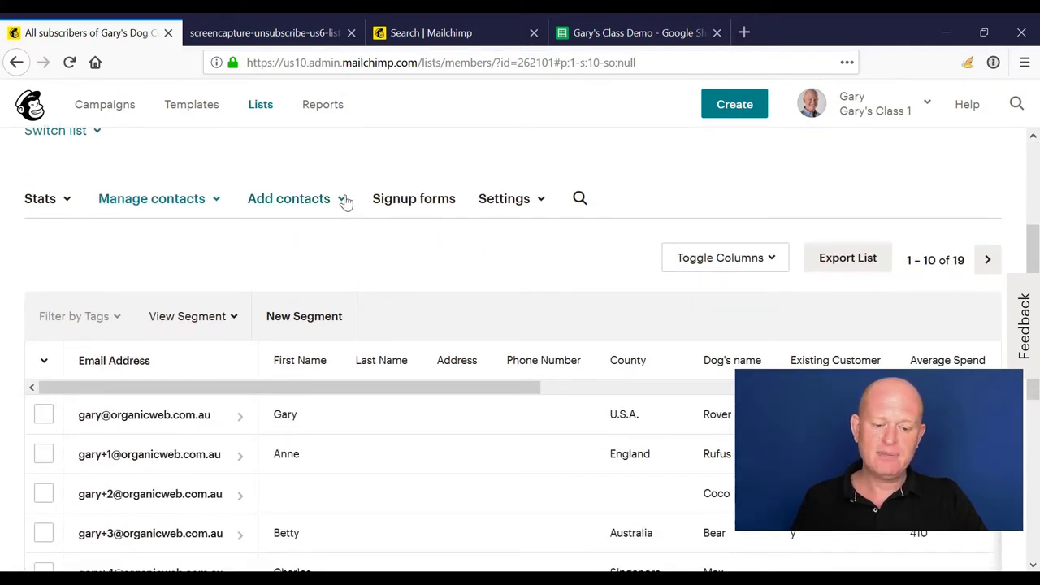
pyautogui.click(342, 204)
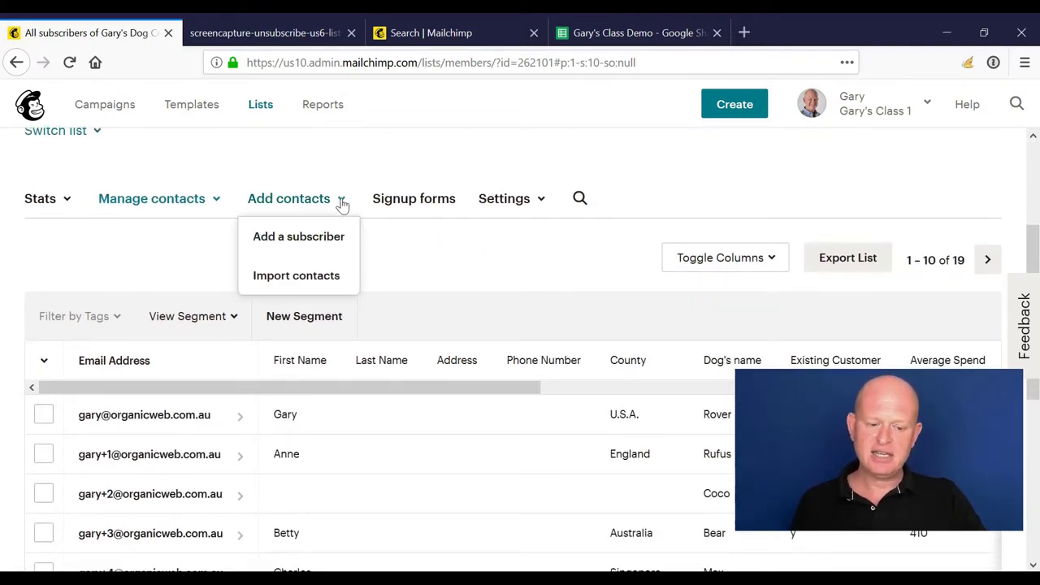
pyautogui.click(320, 254)
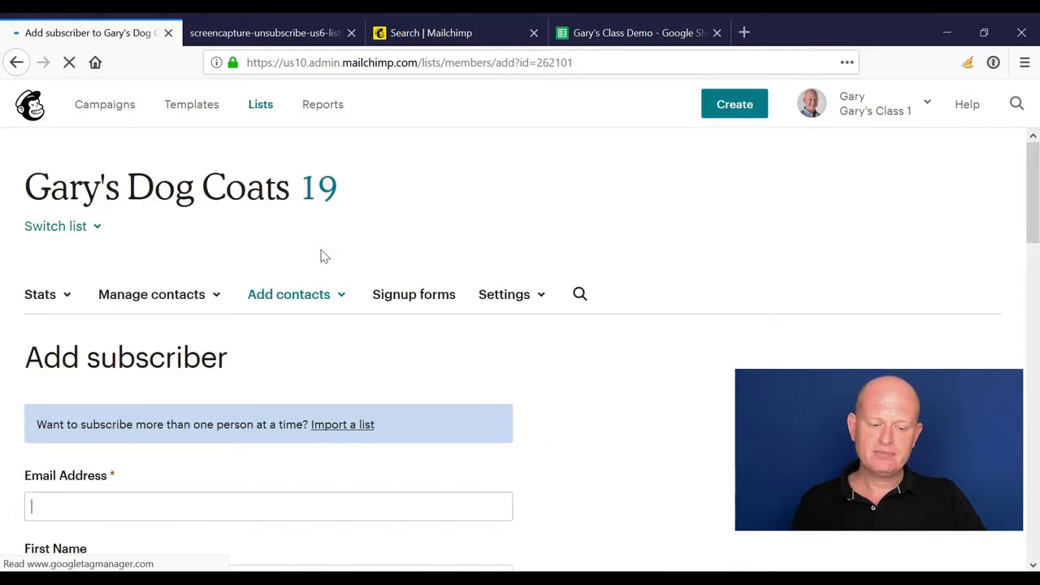
pyautogui.scroll(-5, 322, 257)
pyautogui.scroll(2, 322, 253)
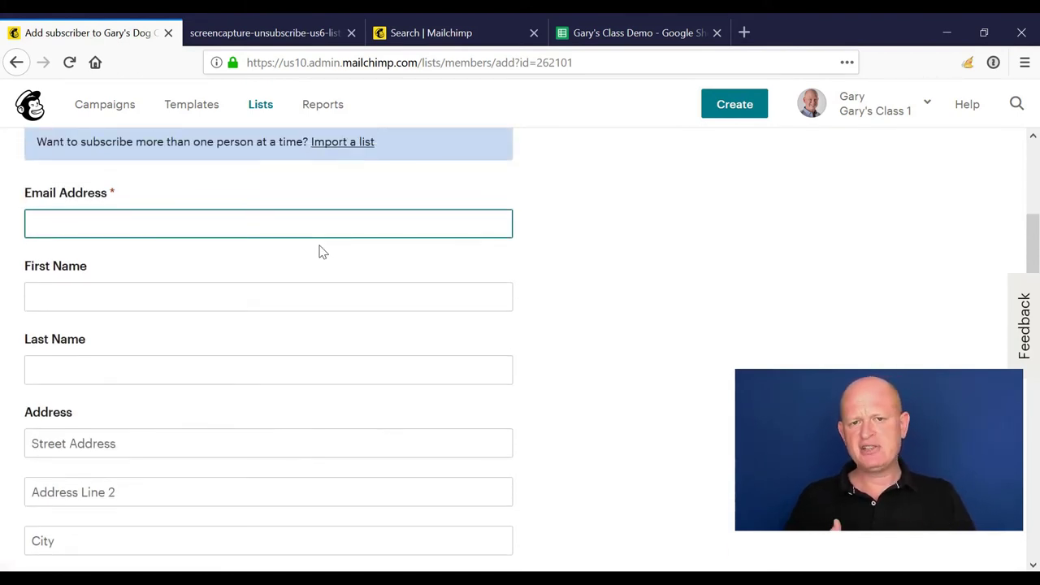
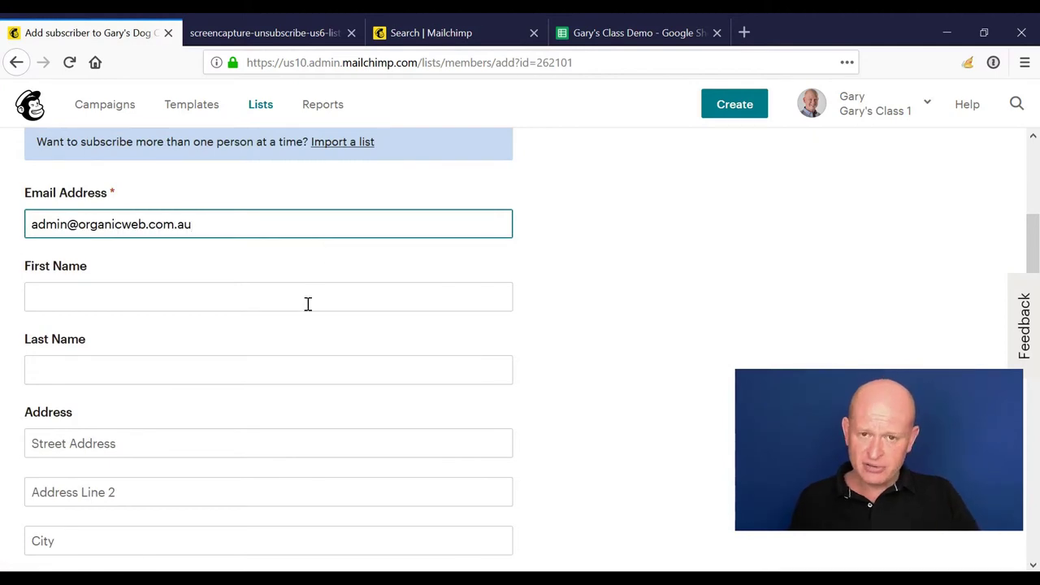
pyautogui.scroll(-10, 309, 297)
pyautogui.scroll(-2, 308, 304)
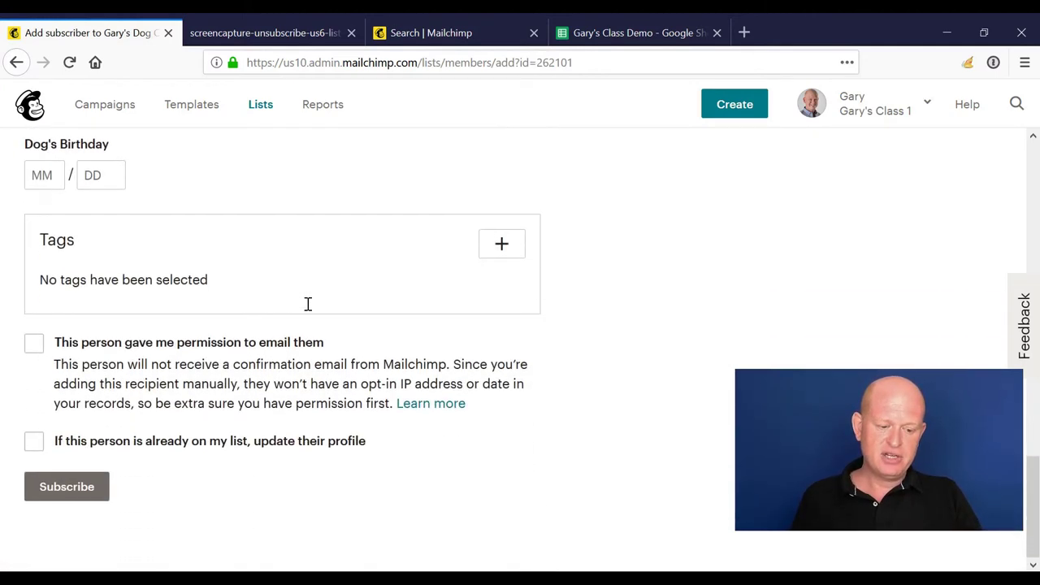
pyautogui.click(35, 343)
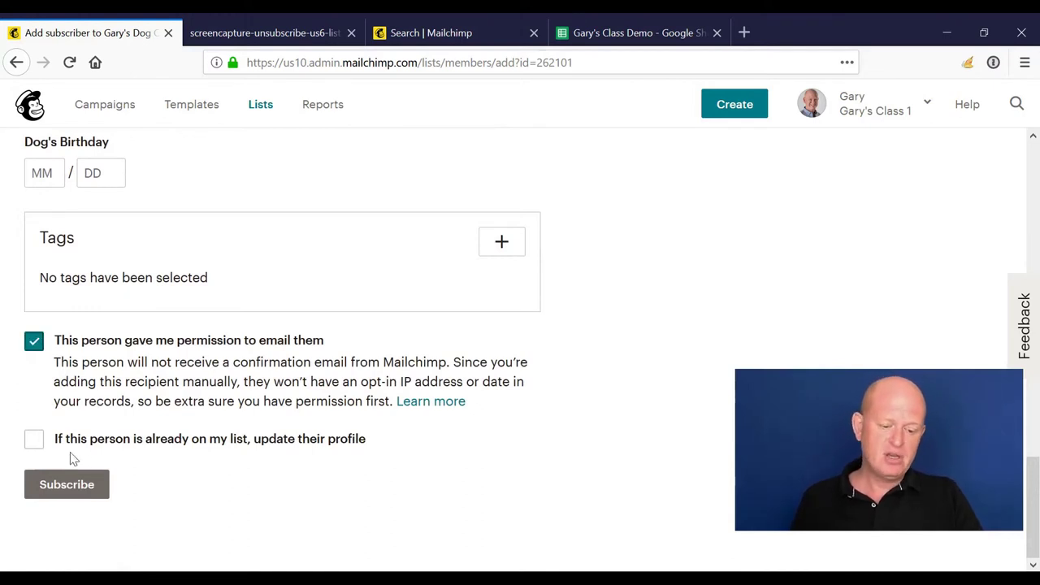
pyautogui.click(59, 486)
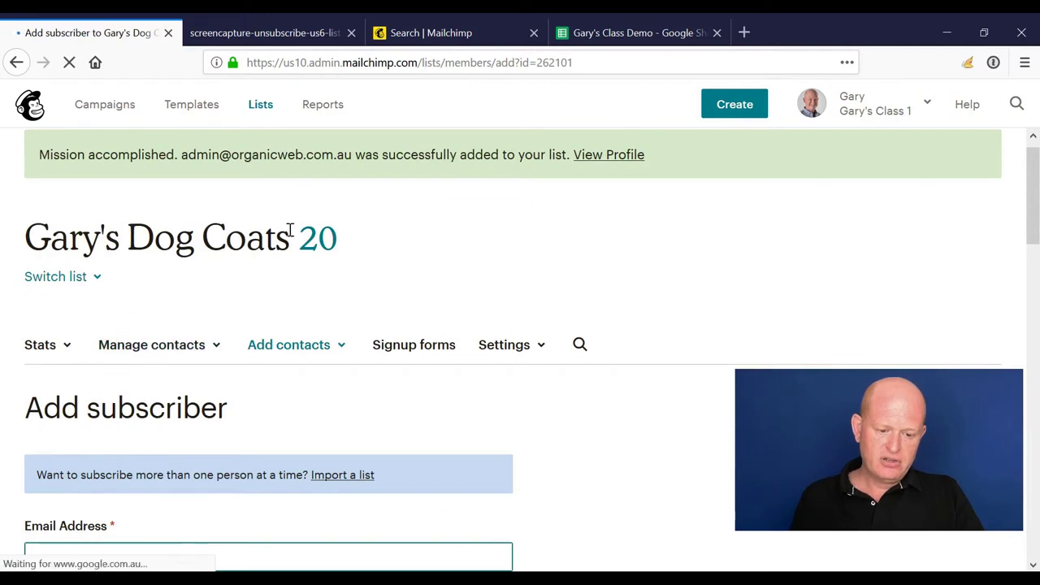
# Step: Return to Lists, open Gary's Dog Coats, and show page 2 of its subscribers
pyautogui.click(265, 109)
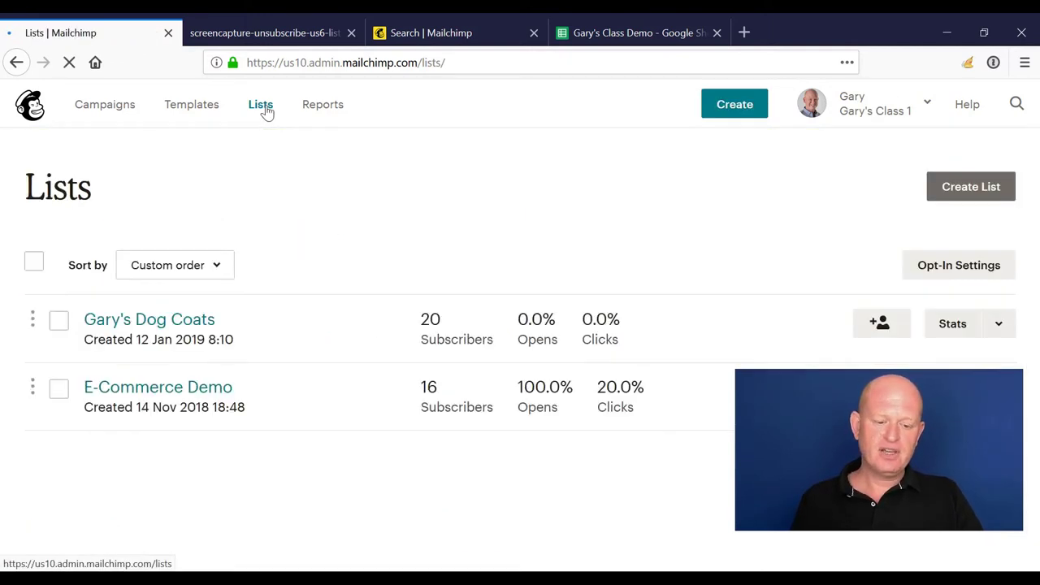
pyautogui.click(173, 326)
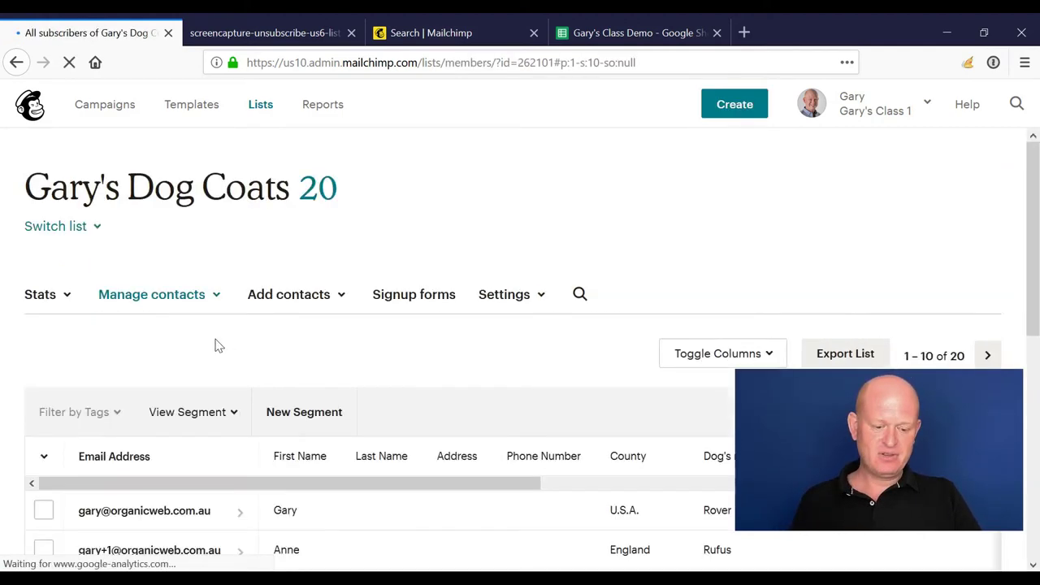
pyautogui.scroll(-4, 216, 345)
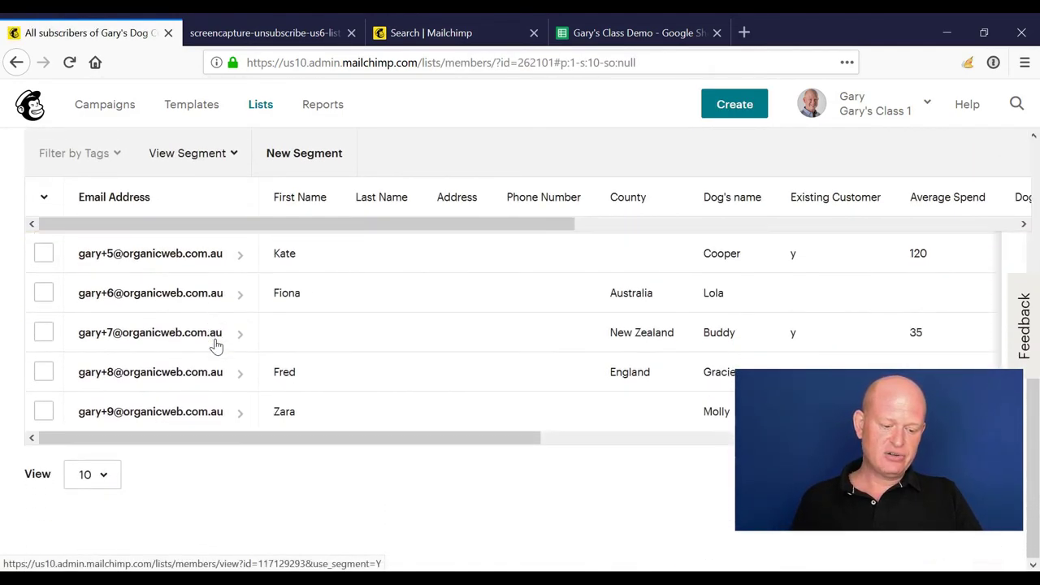
pyautogui.click(996, 474)
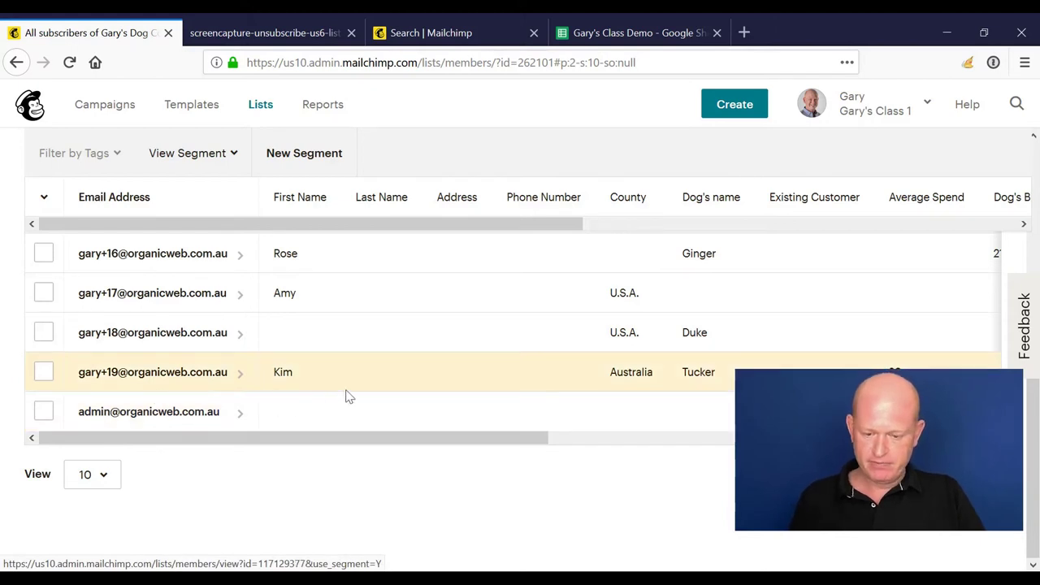
# Step: Scroll the table right to reveal the Email Marketing, Source and Date Added columns
pyautogui.moveTo(423, 231); pyautogui.dragTo(927, 231)
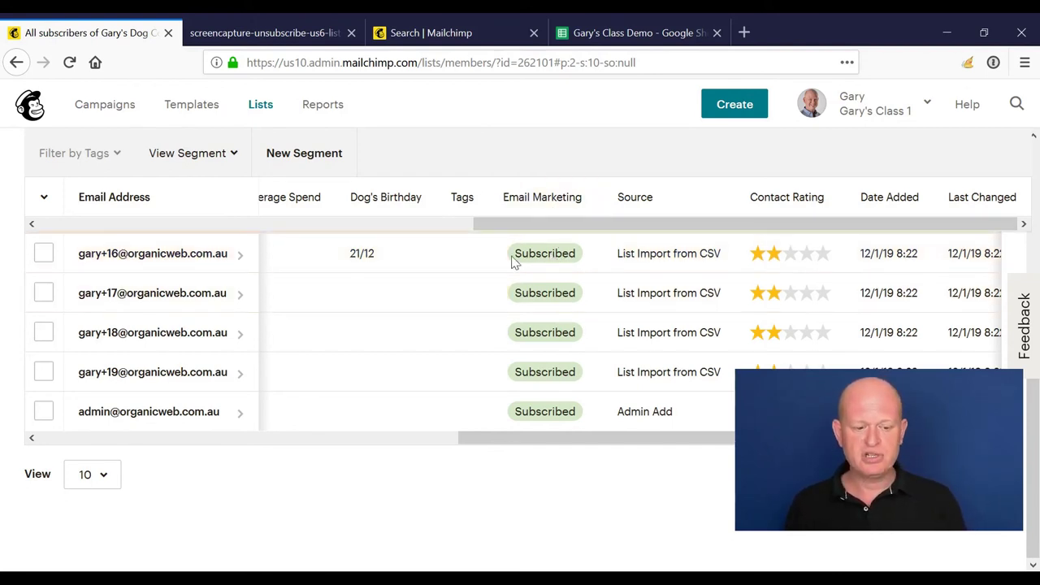
# Step: Select the first contact on page two, leaving the second contact unselected
pyautogui.scroll(6, 186, 390)
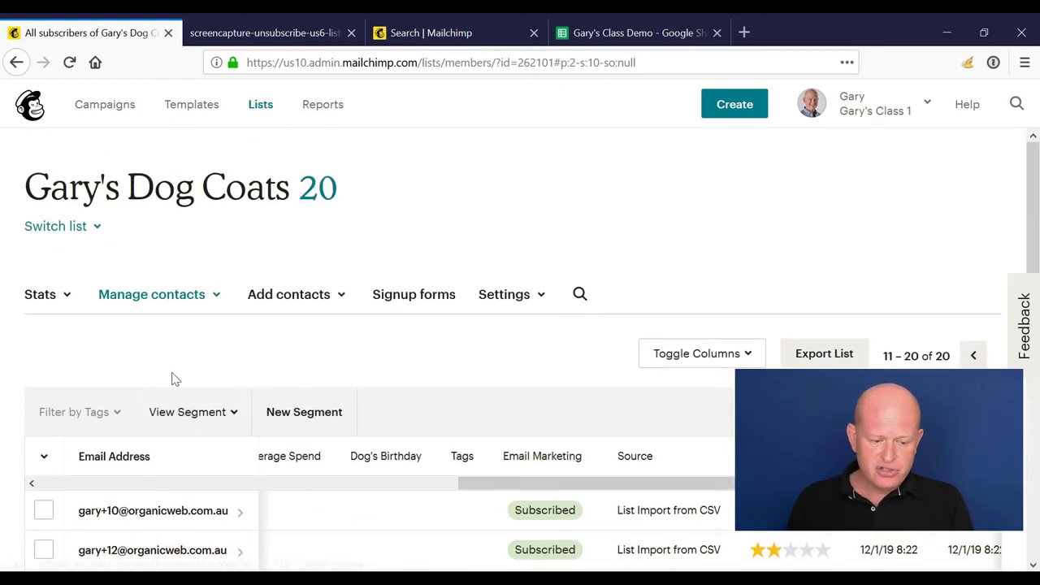
pyautogui.click(43, 511)
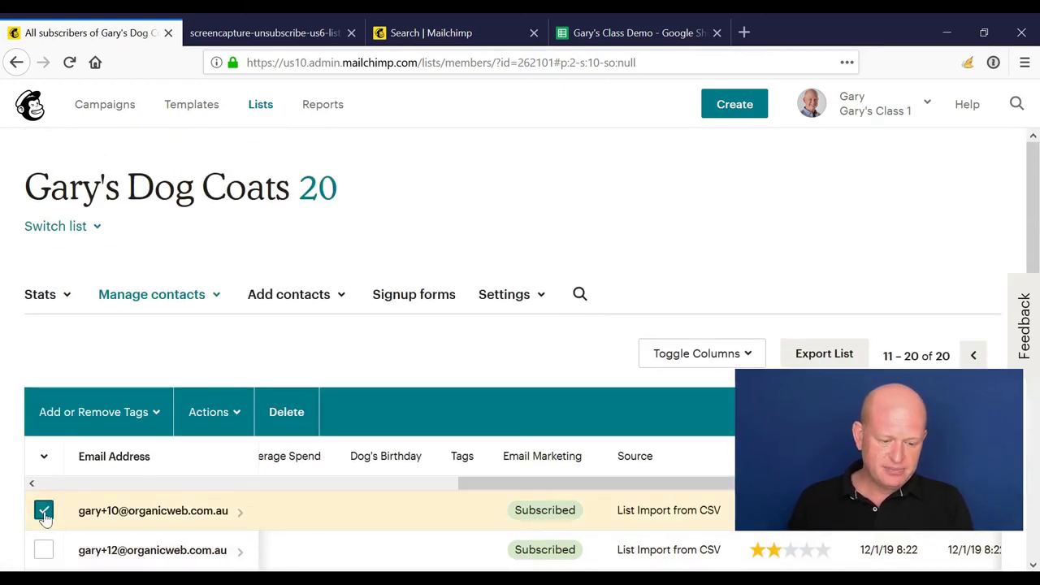
pyautogui.scroll(-2, 47, 505)
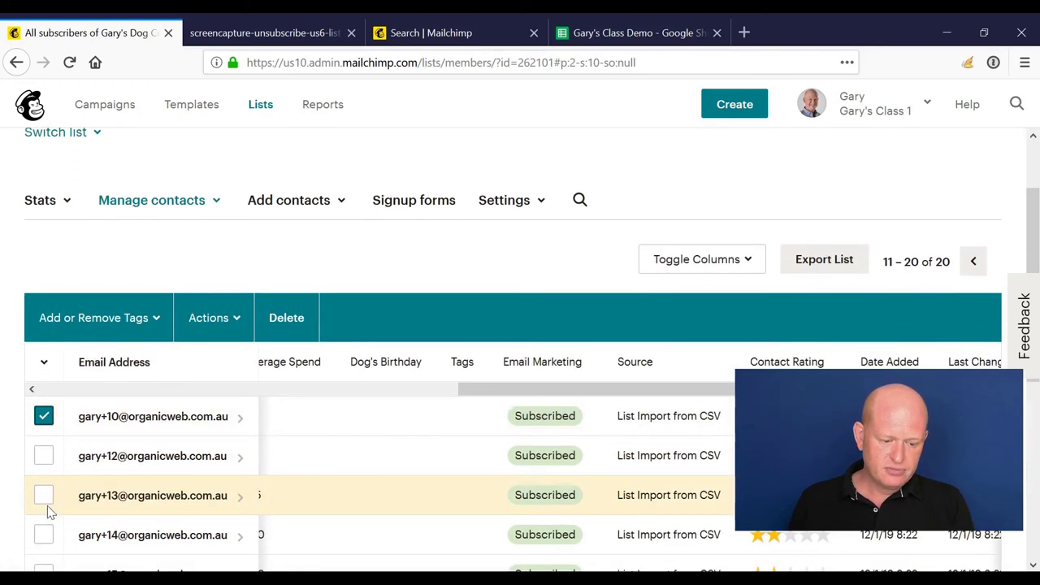
pyautogui.click(46, 462)
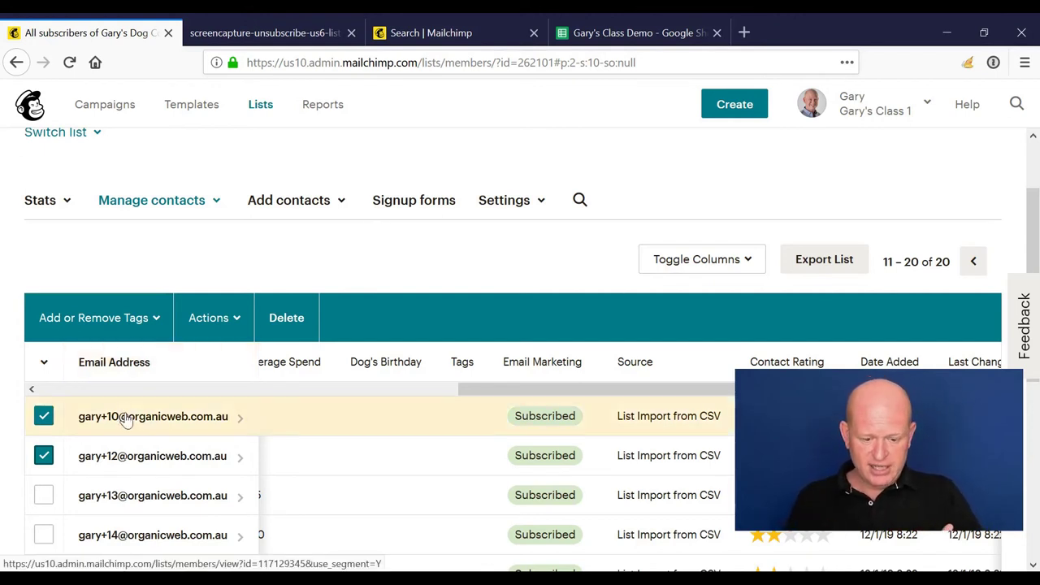
pyautogui.click(43, 457)
pyautogui.scroll(-2, 132, 423)
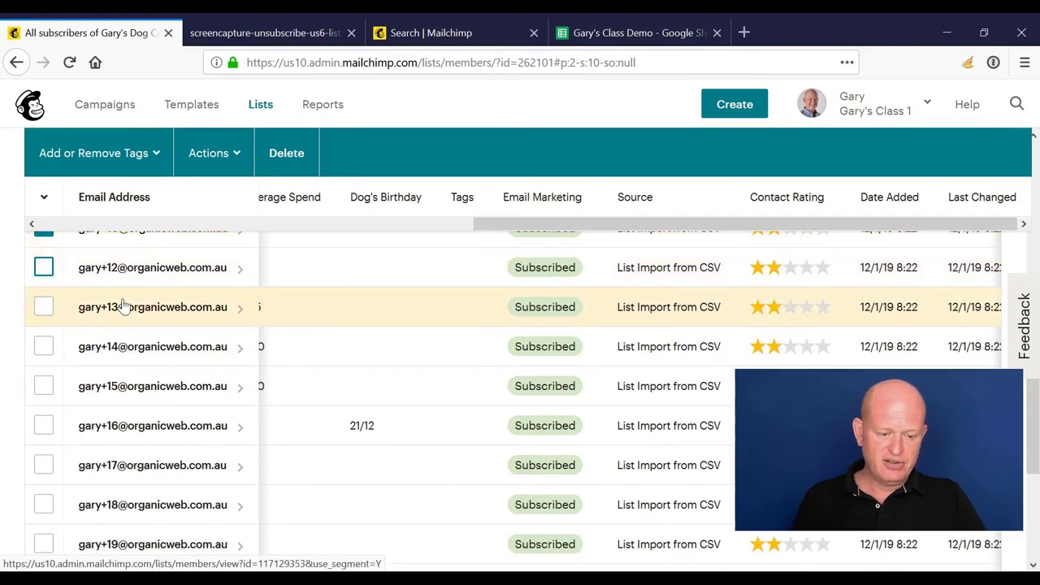
pyautogui.scroll(2, 122, 305)
# Step: Open the first contact's profile, view its Actions menu options, then go back to Lists
pyautogui.click(118, 326)
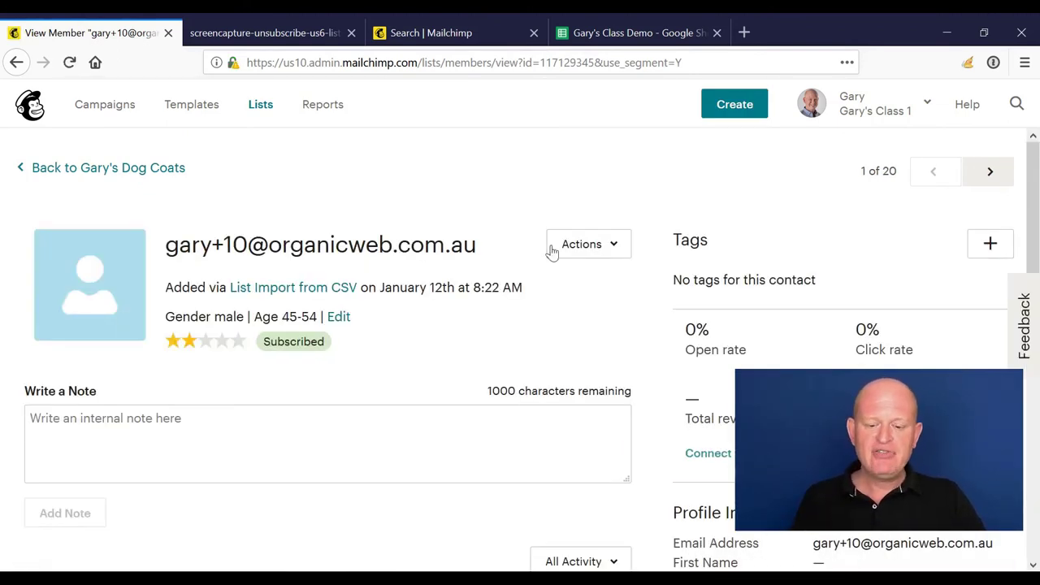
pyautogui.click(611, 246)
pyautogui.scroll(-2, 611, 250)
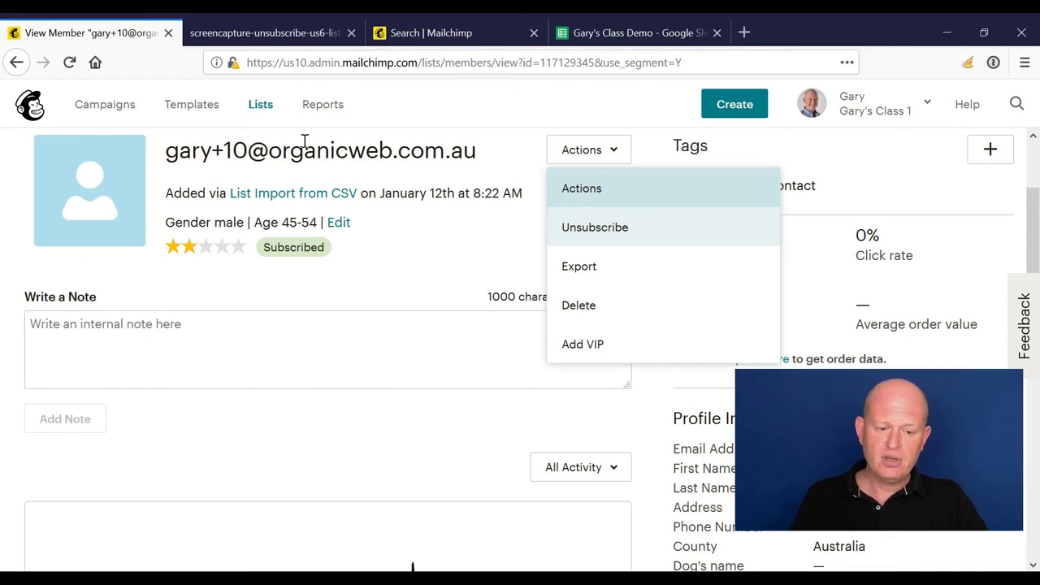
pyautogui.click(264, 104)
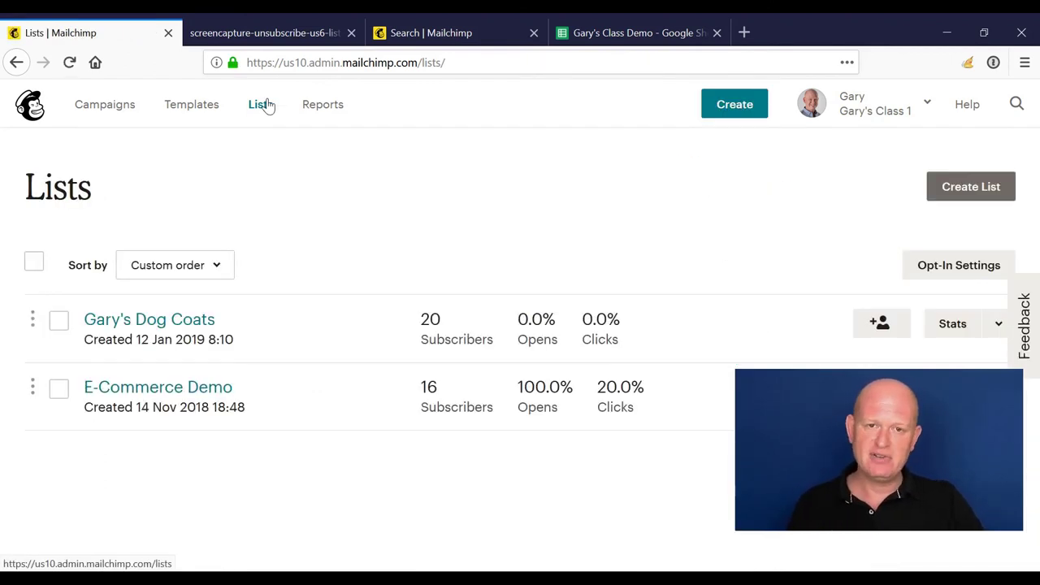
# Step: Reopen Gary's Dog Coats and scroll down to its subscriber table and Export List button
pyautogui.click(184, 329)
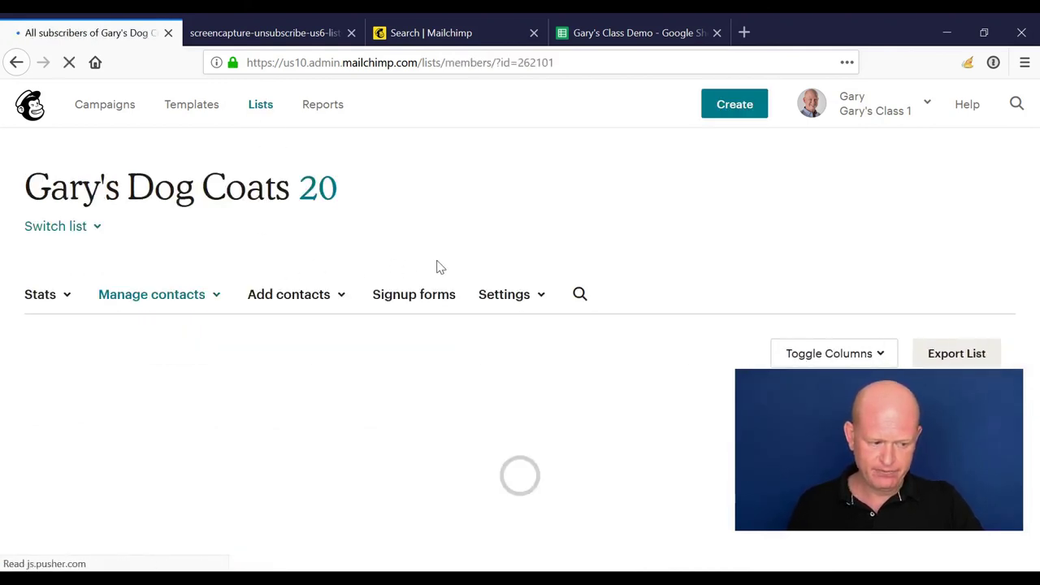
pyautogui.scroll(-2, 437, 268)
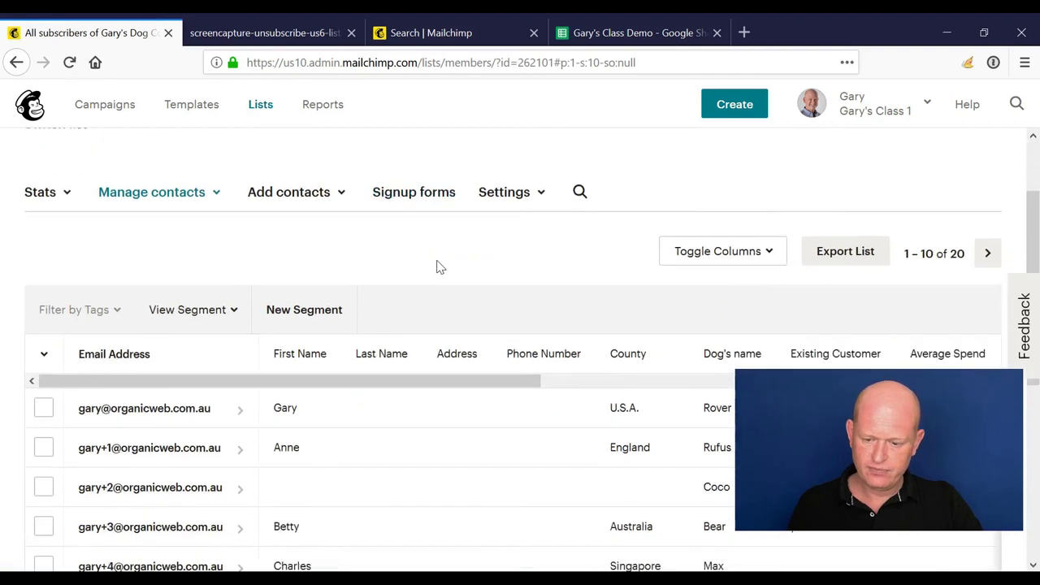